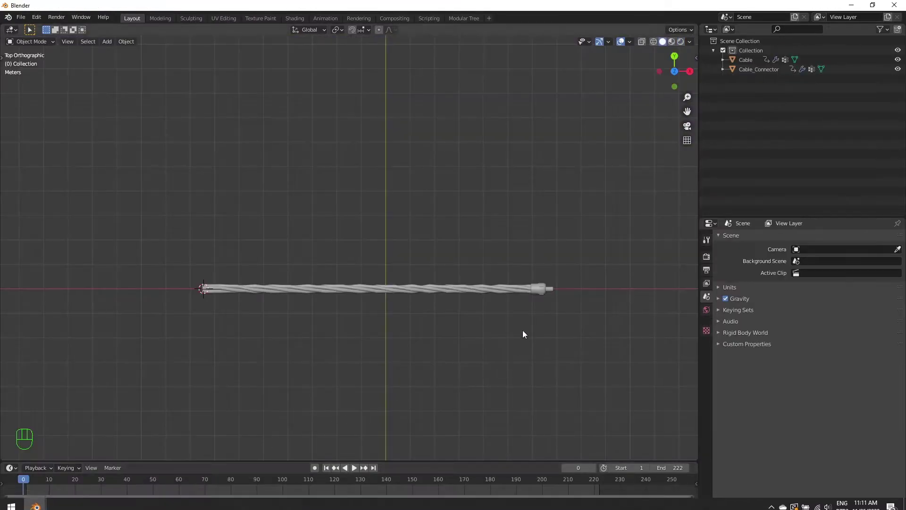
Step: Snap the 3D cursor to the world origin and add a single-bone armature there
middle_click_drag(502, 376, 487, 369, "shift")
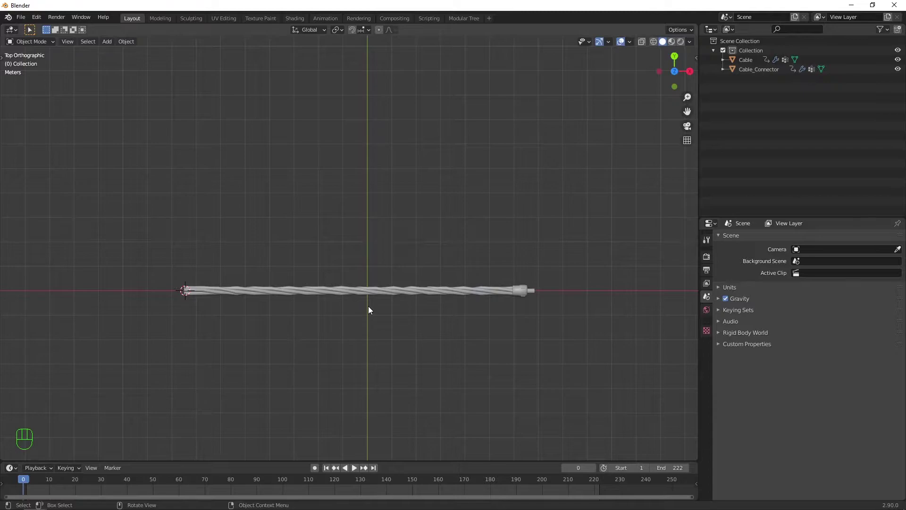
key("shift+s")
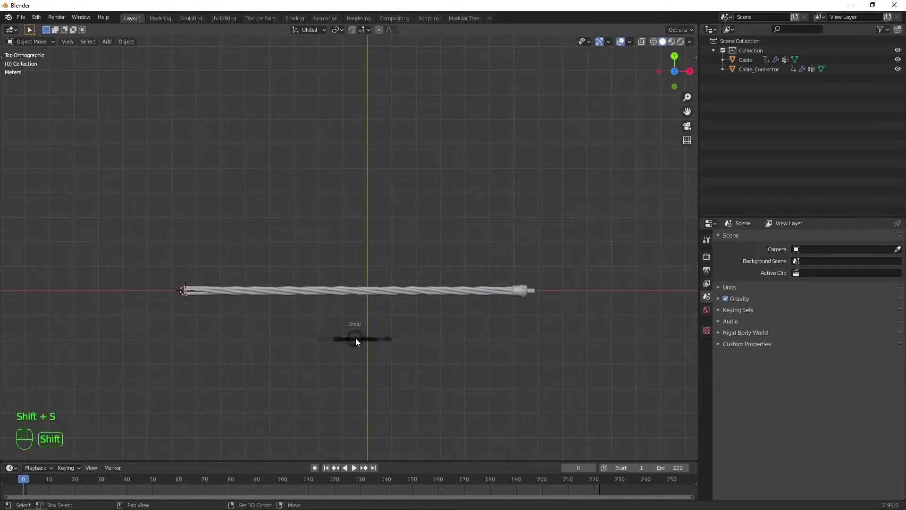
left_click(282, 372)
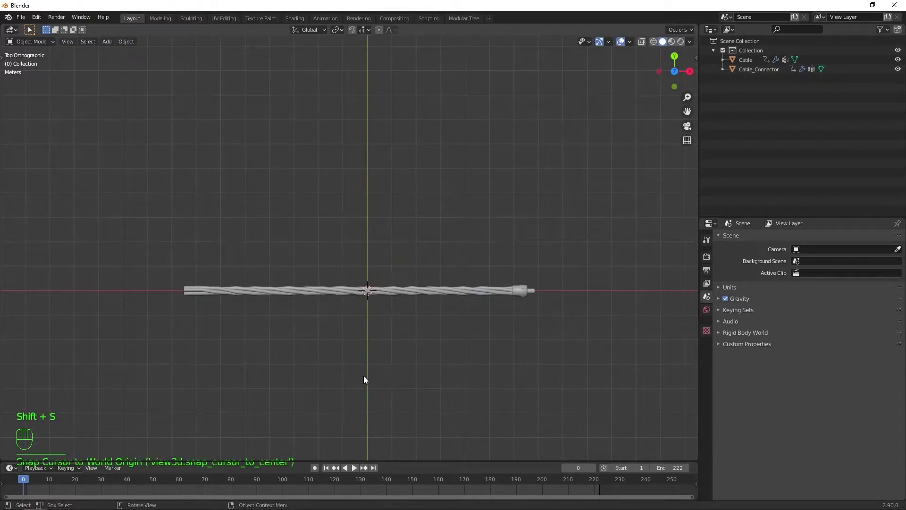
key("shift")
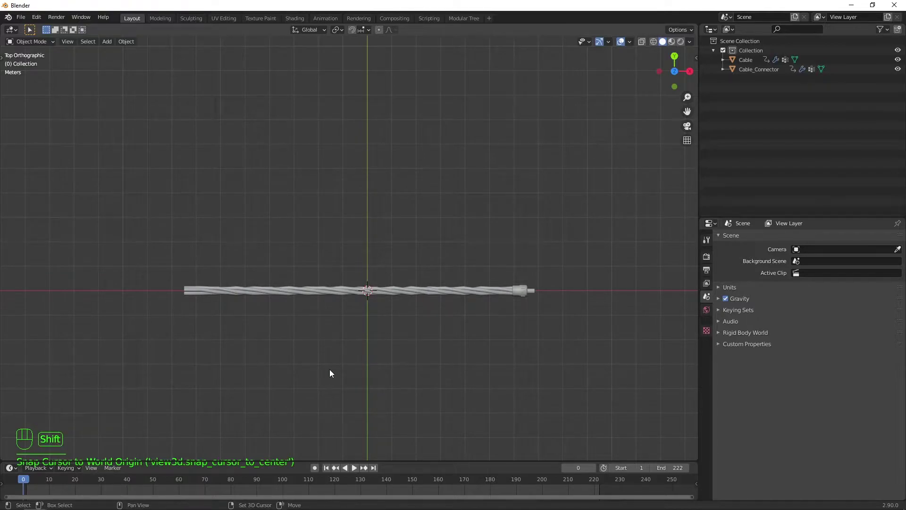
key("shift+a")
mouse_move(300, 351)
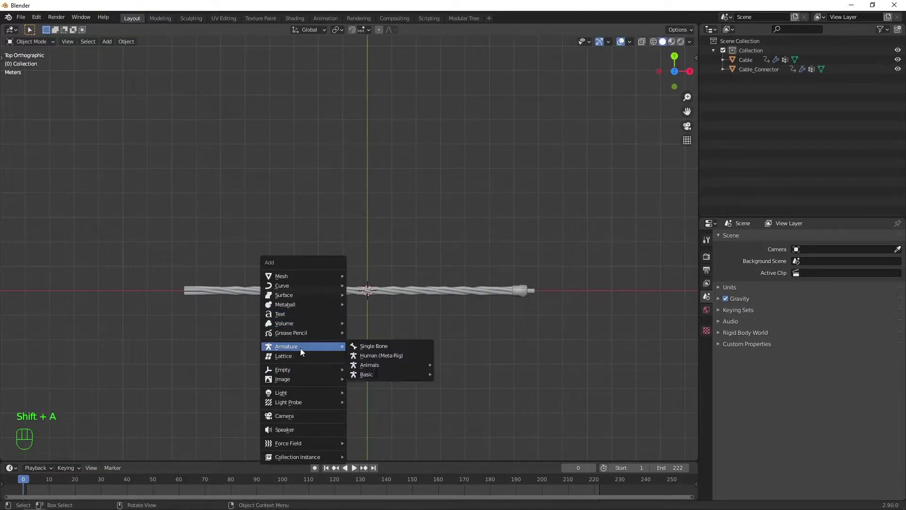
left_click(394, 346)
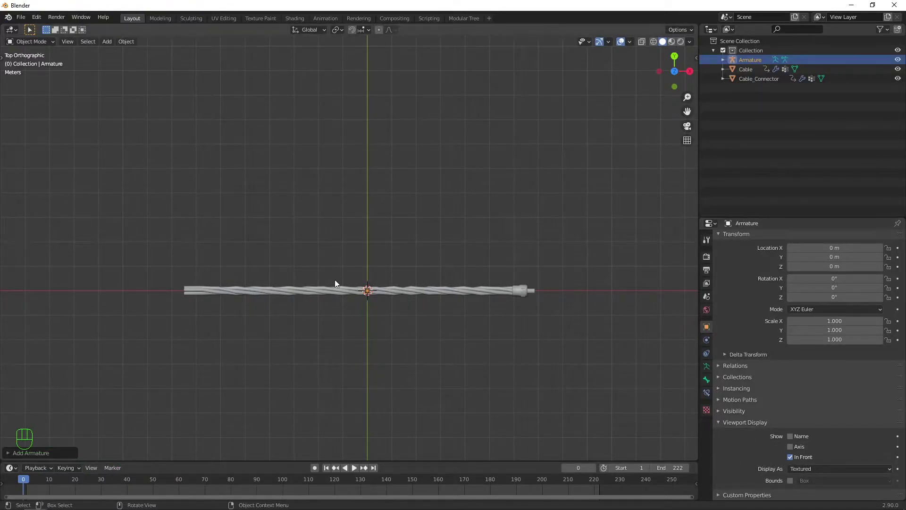
Step: Rotate the armature 90° about the global Y axis and move it about -7.44 m along X to the cable's free end
type("ry90")
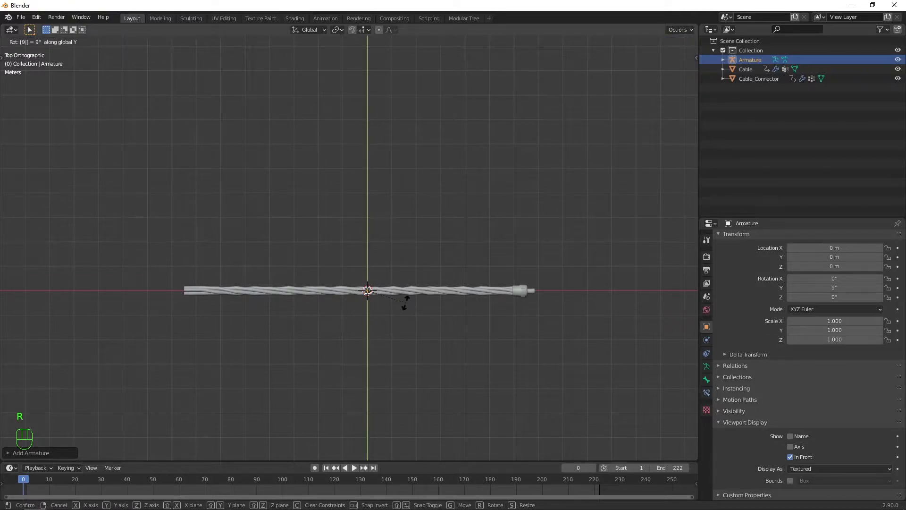
key("Return")
scroll(397, 322, "up", 5)
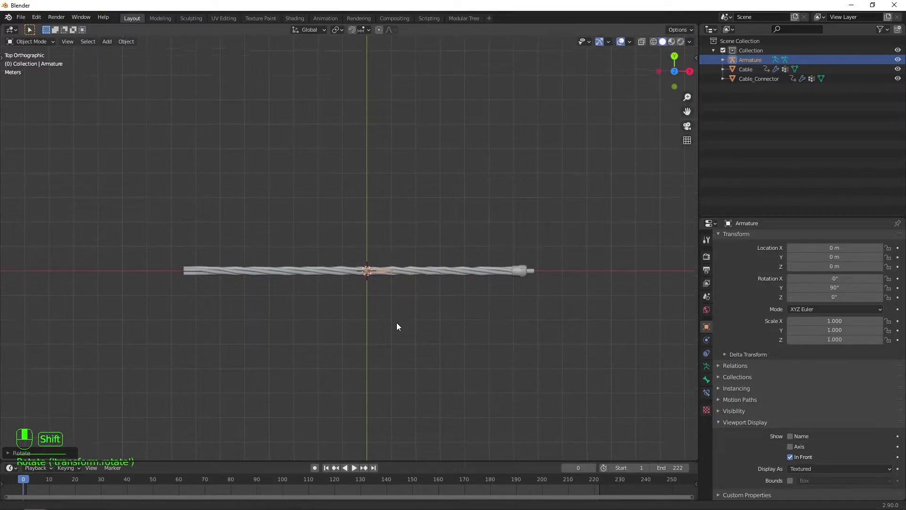
scroll(396, 326, "down", 4)
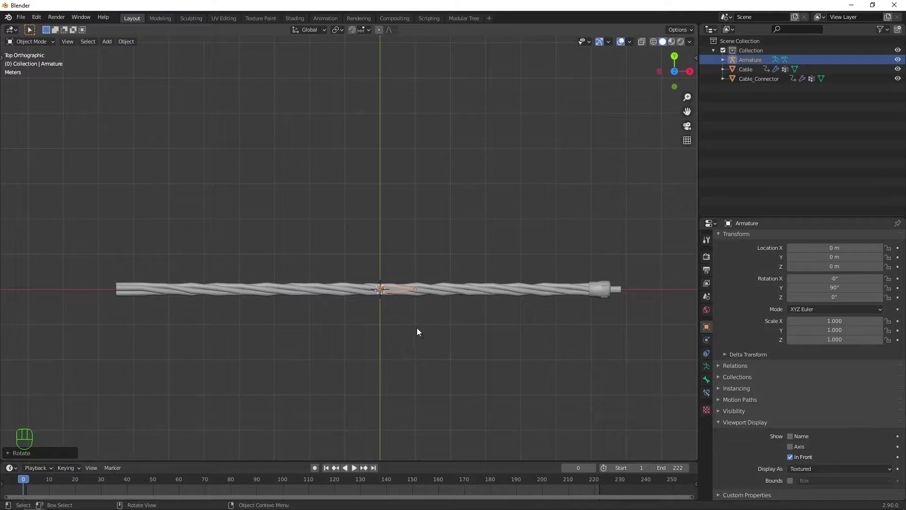
key("g")
key("x")
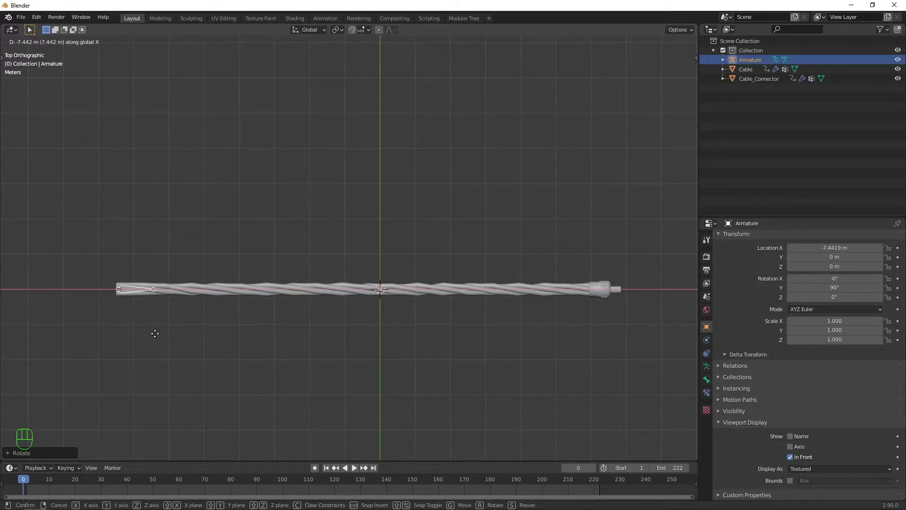
left_click(155, 334)
Step: Extrude a chain of bones about 1 m long each along the X axis from the first bone's tip to the cable connector
key("Tab")
left_click(176, 310)
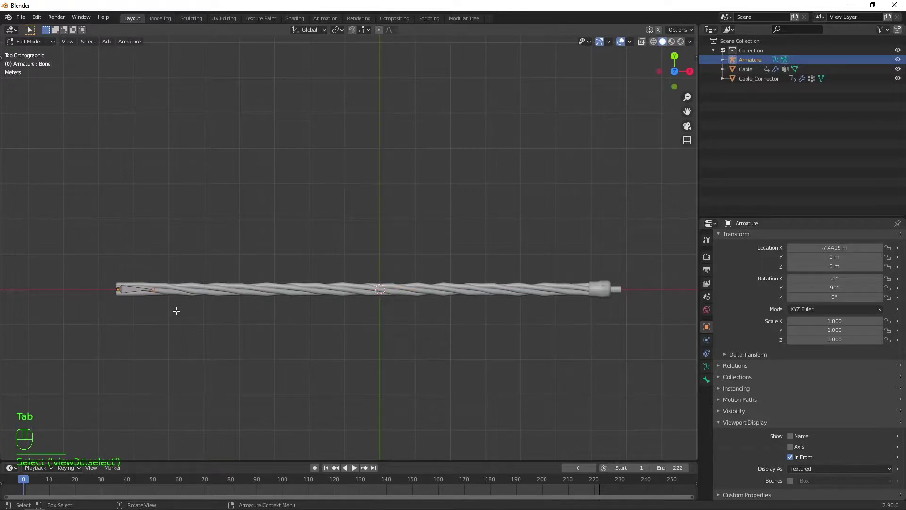
key("e")
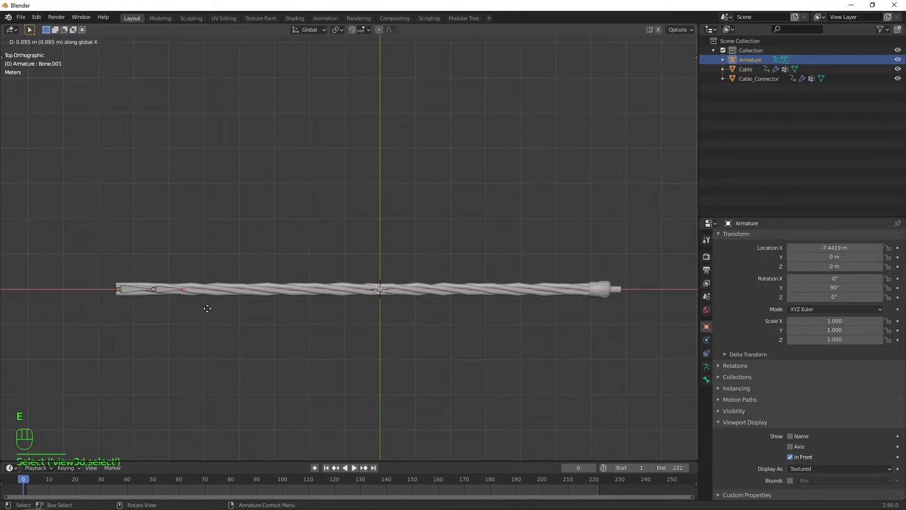
left_click(210, 309)
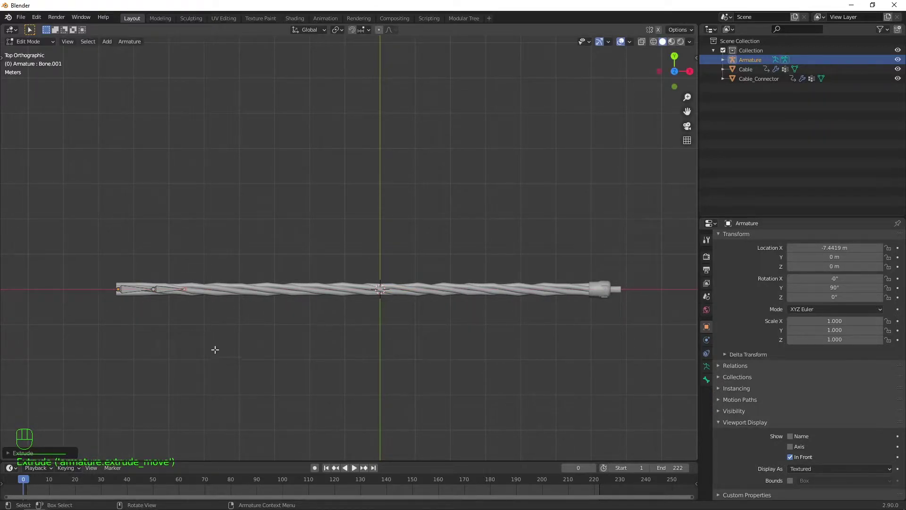
key("e")
left_click(238, 296)
key("e")
left_click(274, 292)
key("e")
left_click(309, 290)
key("e")
left_click(343, 287)
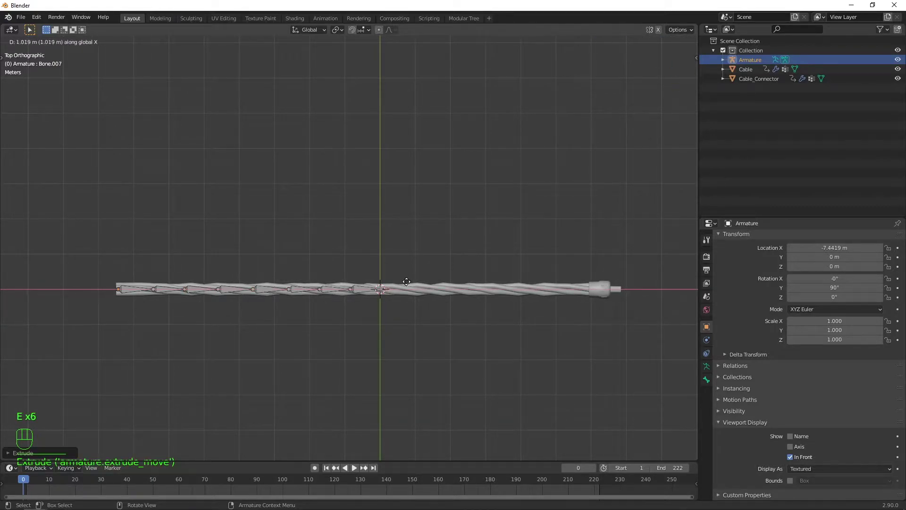
left_click(490, 278)
key("e")
left_click(519, 276)
key("e")
left_click(547, 275)
key("e")
left_click(587, 274)
left_click(614, 283)
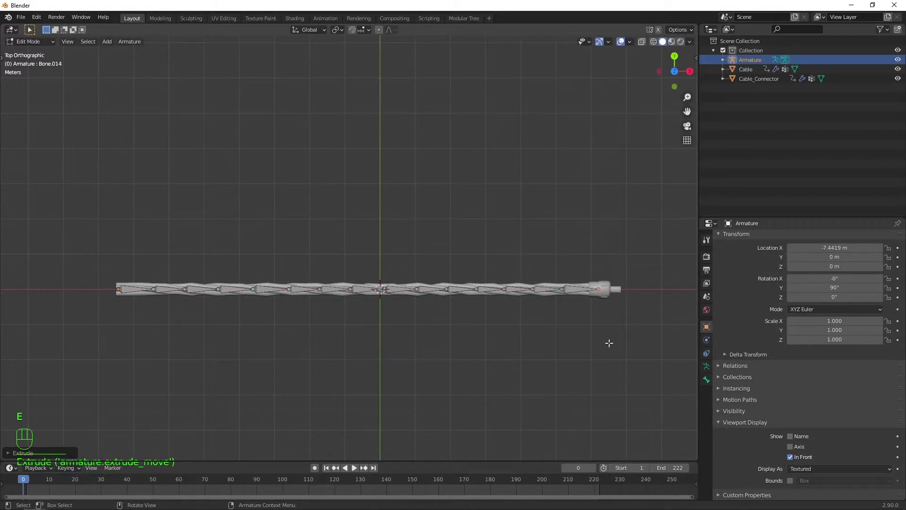
key("Tab")
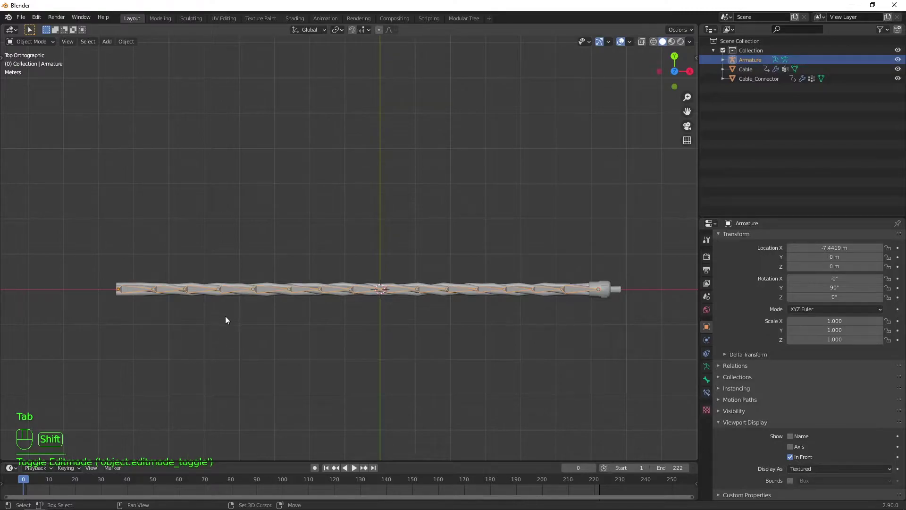
Step: Snap the 3D cursor to the root joint of the first bone at the cable's free end
middle_click_drag(225, 321, 356, 314, "shift")
scroll(260, 307, "up", 3)
middle_click_drag(260, 307, 376, 286, "shift")
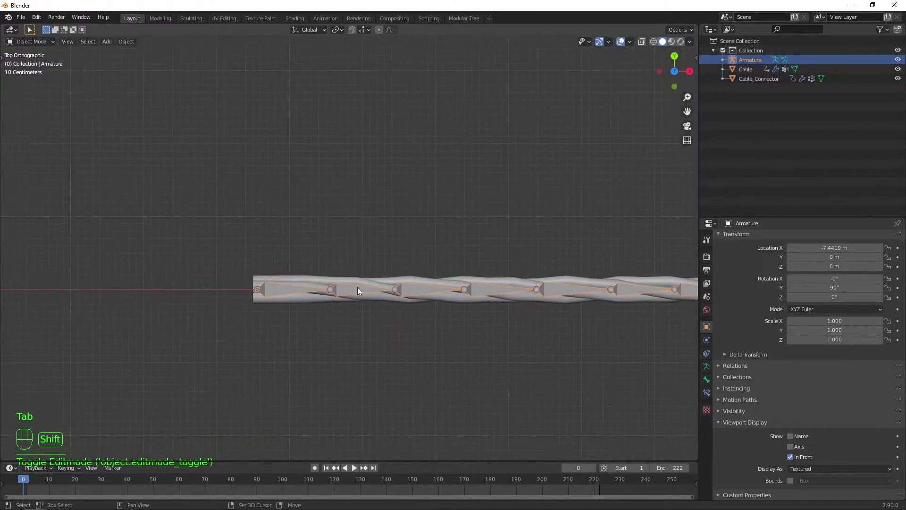
key("Tab")
left_click(258, 289)
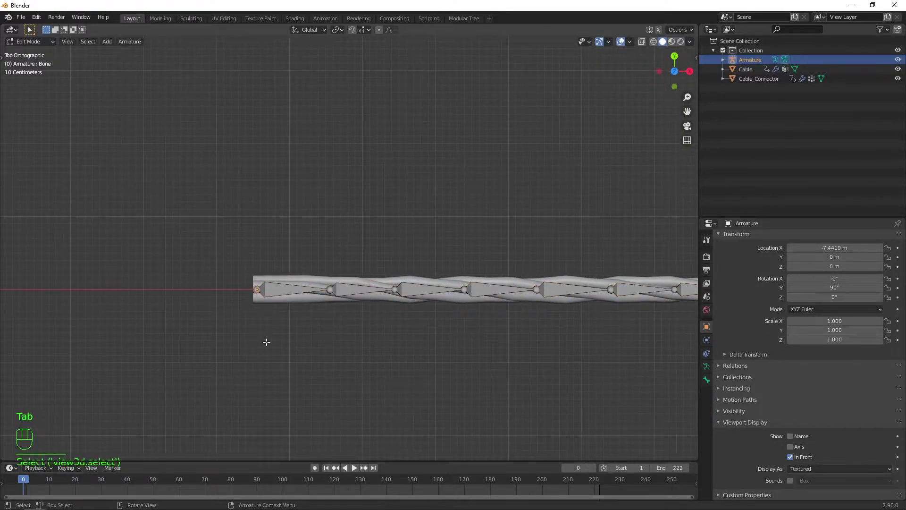
key("shift+s")
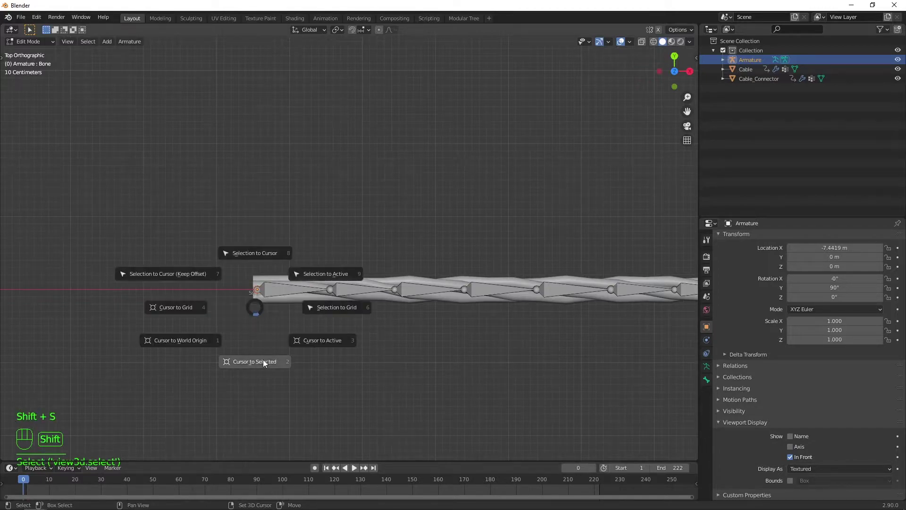
left_click(263, 359)
key("Tab")
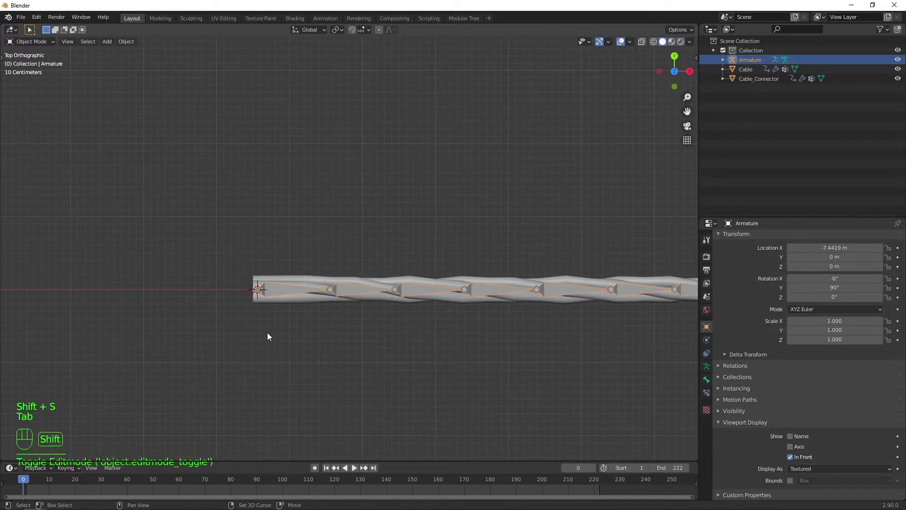
Step: Add a Plain Axes empty at the 3D cursor
key("shift+a")
mouse_move(264, 356)
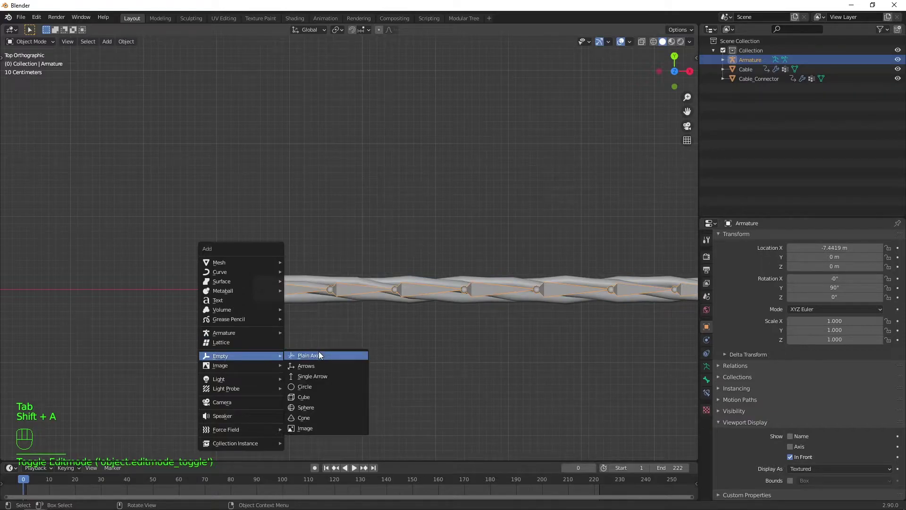
left_click(318, 354)
Step: Parent the Cable mesh to the armature with automatic weights
middle_click_drag(355, 330, 295, 336, "shift")
scroll(328, 356, "down", 2)
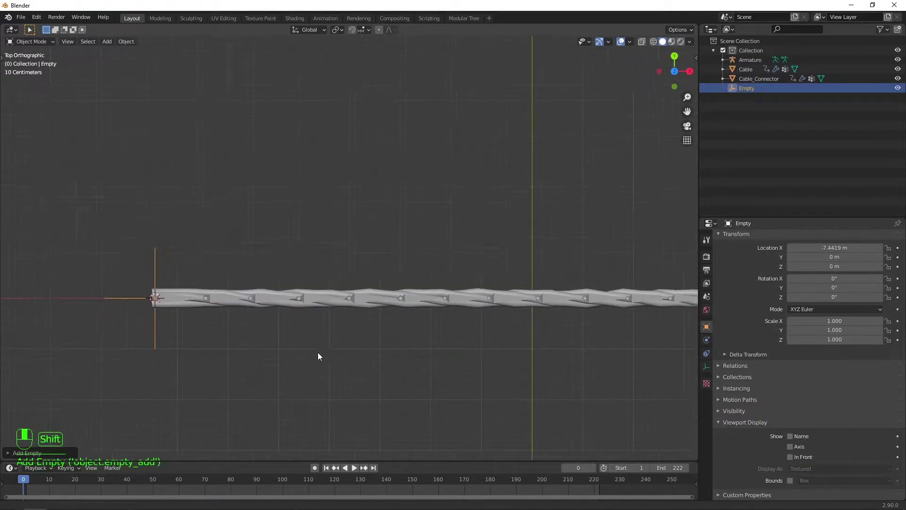
mouse_move(366, 344)
middle_mouse_down("shift")
mouse_move(308, 349)
mouse_move(389, 359)
mouse_move(355, 347)
middle_mouse_up("shift")
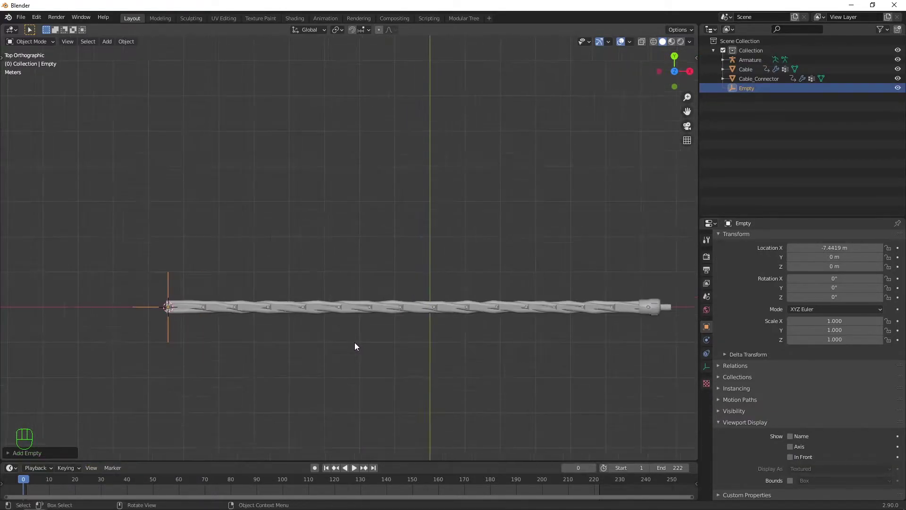
left_click(315, 302)
left_click(309, 308, "shift")
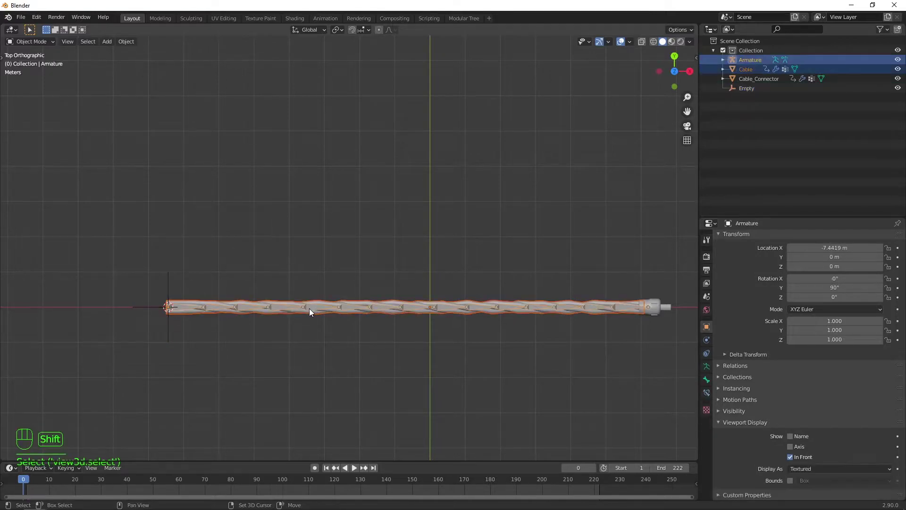
key("ctrl+p")
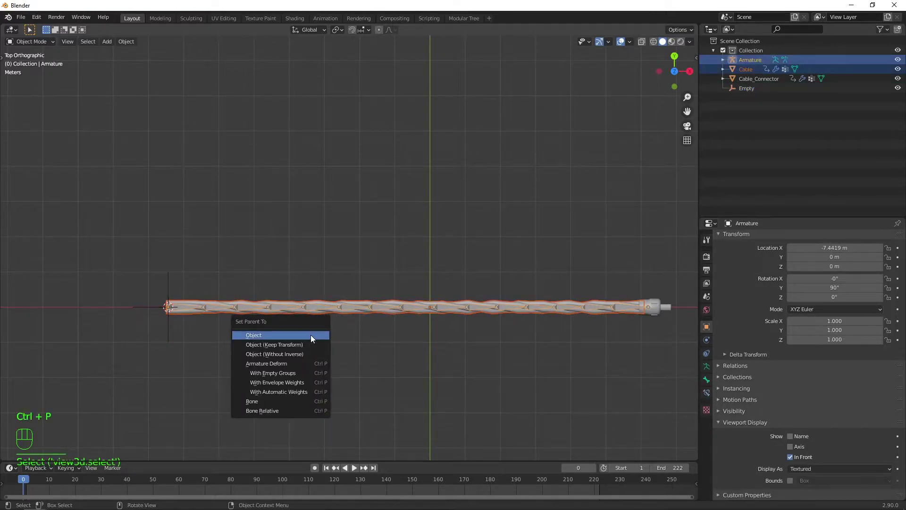
left_click(279, 391)
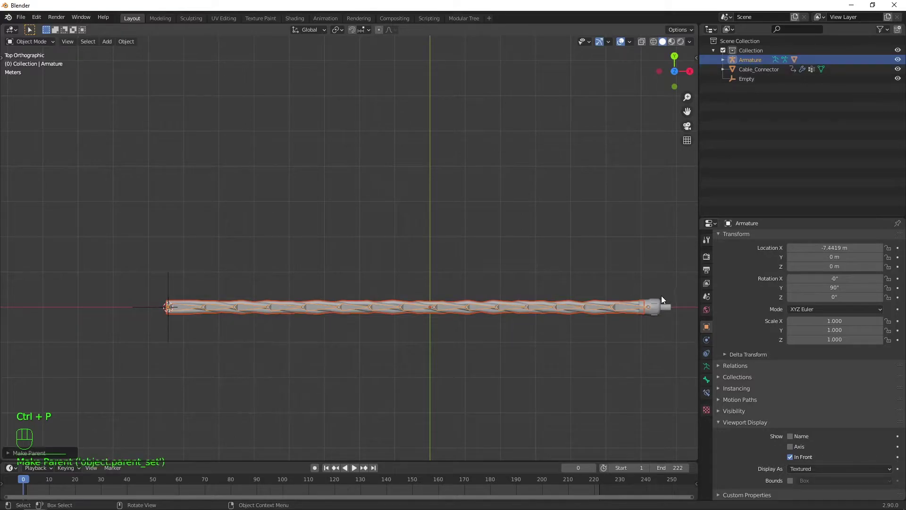
Step: Parent the Cable_Connector mesh to the armature
left_click(652, 306)
left_click(616, 307, "shift")
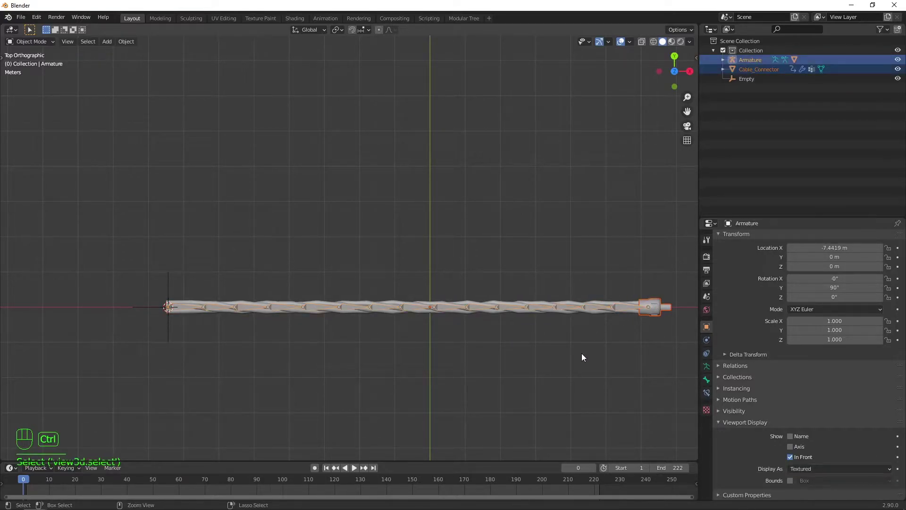
key("ctrl+p")
left_click(584, 358)
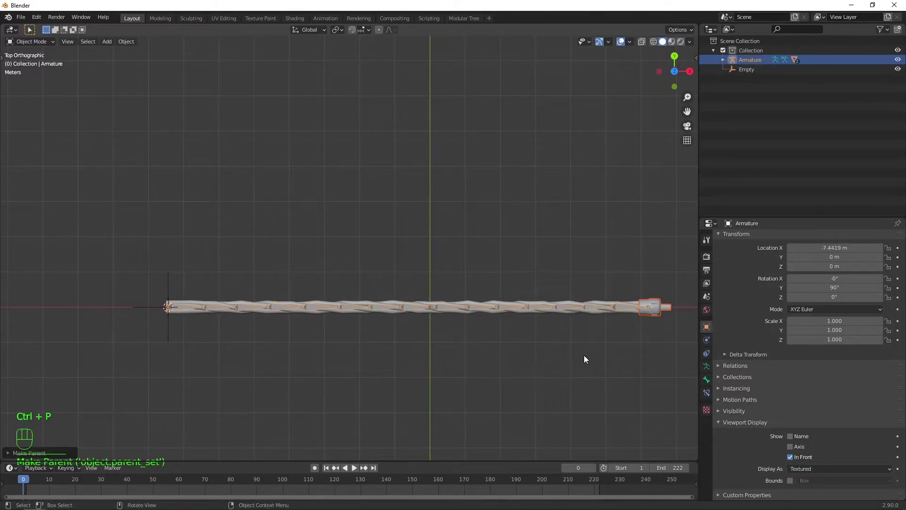
Step: Parent the armature to the empty at the cable's free end
left_click(178, 308)
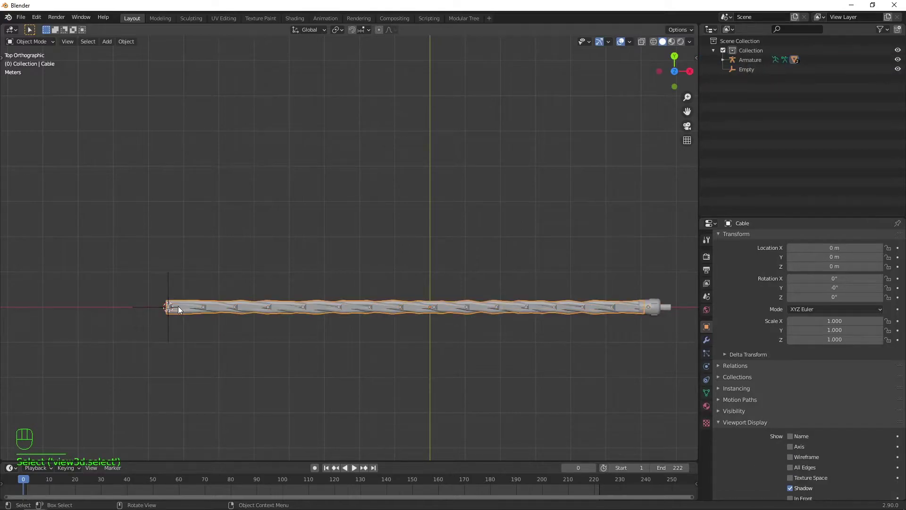
left_click(168, 330, "shift")
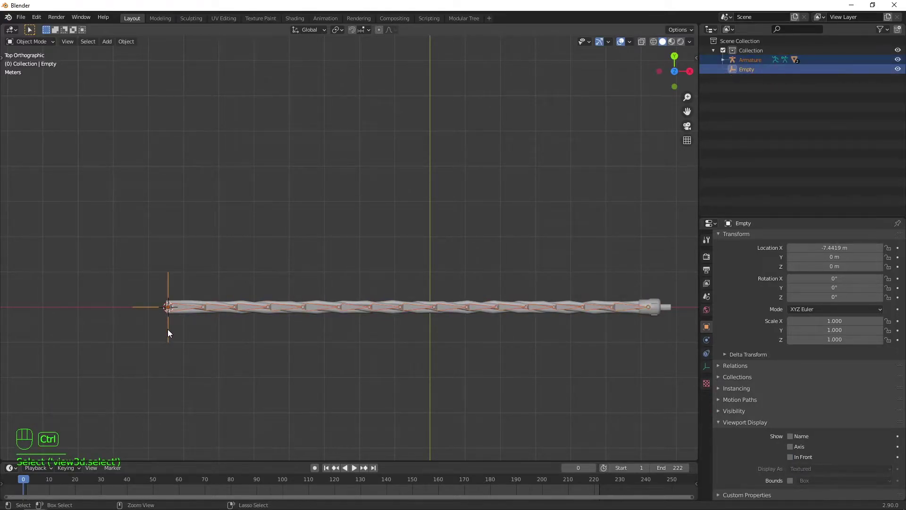
key("ctrl+p")
left_click(168, 330)
Step: Add a Bezier curve at the 3D cursor
scroll(253, 381, "down", 1)
middle_click_drag(342, 385, 315, 375, "shift")
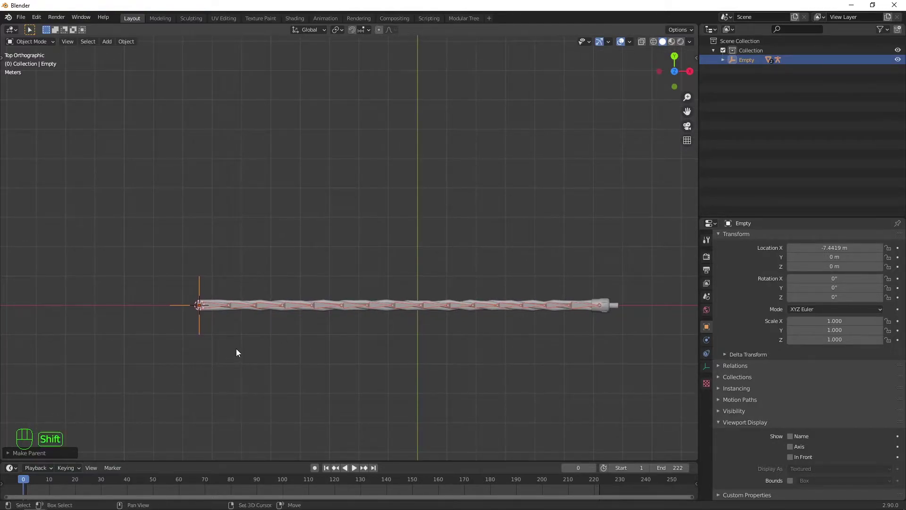
key("shift+a")
mouse_move(221, 265)
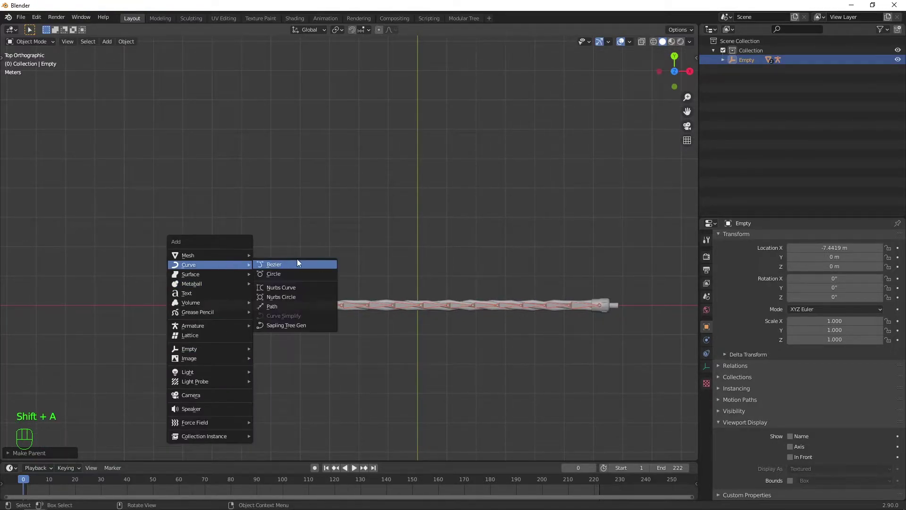
left_click(293, 265)
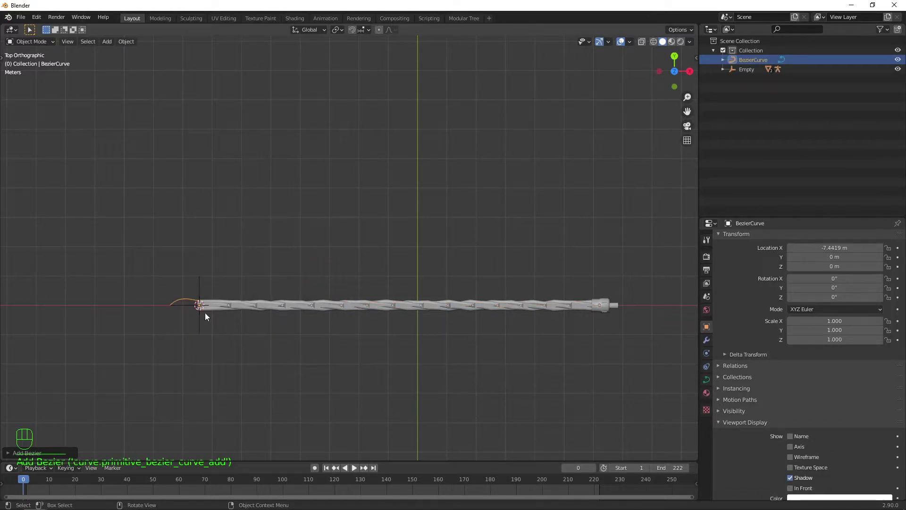
Step: Extrude the Bezier curve's end point repeatedly in edit mode to form a wave alternating above and below the cable
key("Tab")
left_click(251, 334)
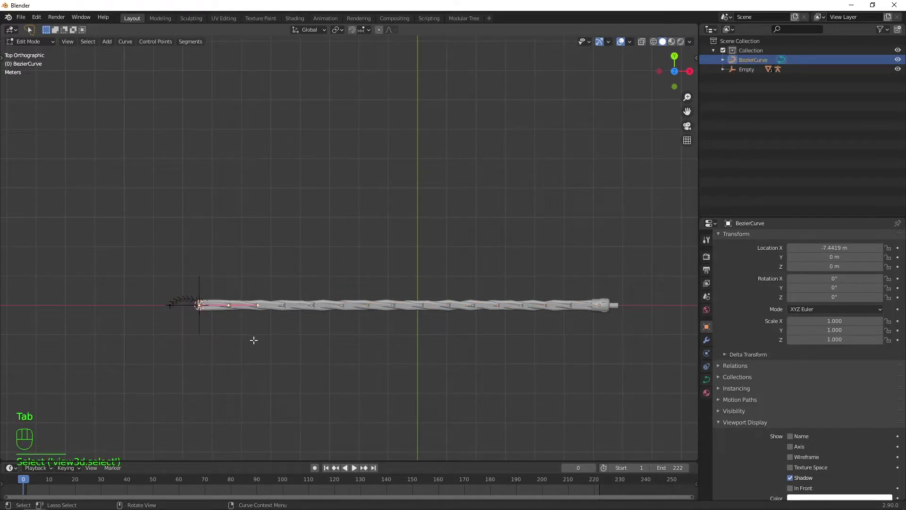
key("e")
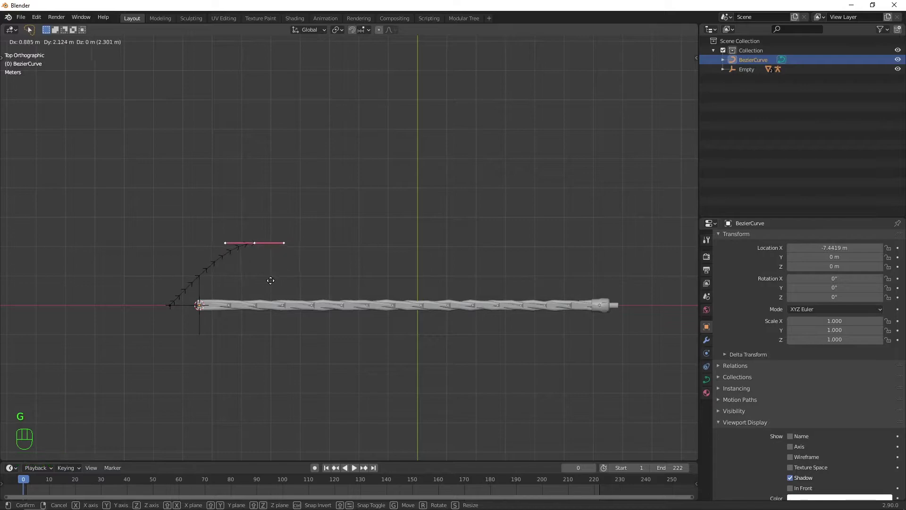
left_click(355, 411)
key("e")
left_click(476, 274)
key("e")
left_click(607, 404)
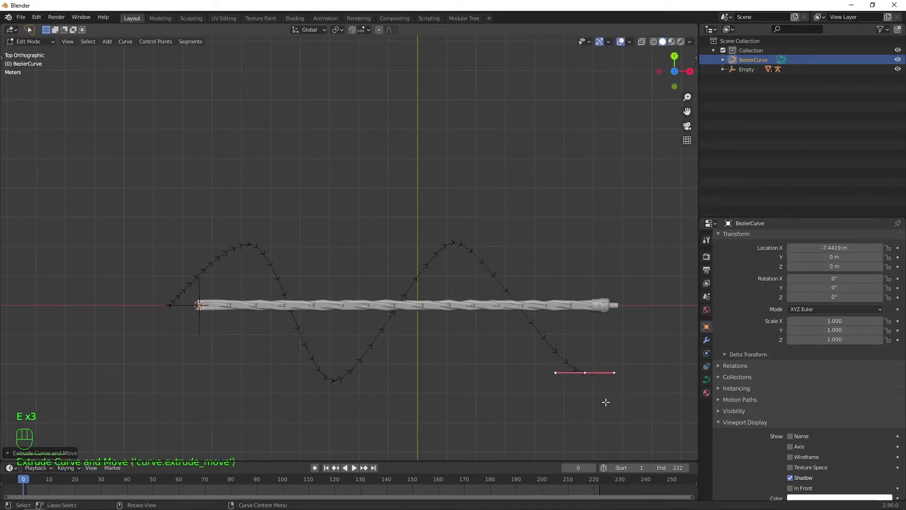
Step: Extrude the wave further past the connector with one more crest, ending on the cable's axis
scroll(590, 363, "down", 2)
middle_click_drag(590, 362, 457, 365, "shift")
key("e")
scroll(614, 323, "down", 2)
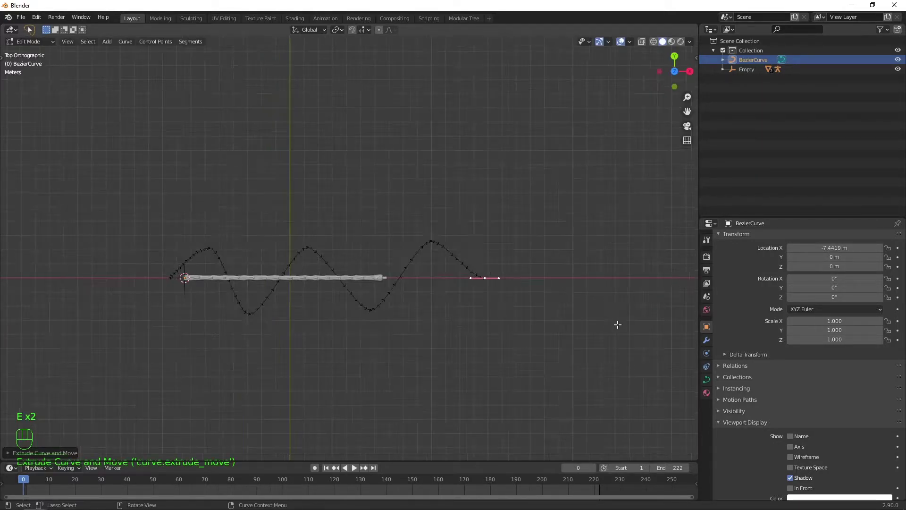
left_click(24, 318)
Step: Reposition the curve's end control point along the Y axis and rotate it about the Y axis
middle_click_drag(332, 345, 384, 307)
key("g")
key("z")
key("y")
left_click(496, 227)
key("e")
key("z")
key("y")
right_click(501, 255)
key("ctrl+z")
key("r")
key("y")
left_click(530, 239)
Step: Move a control point of the wave along the Z axis to give the curve height variation
left_click(335, 219)
key("g")
key("z")
left_click(439, 297)
key("h")
key("g")
key("ctrl+z")
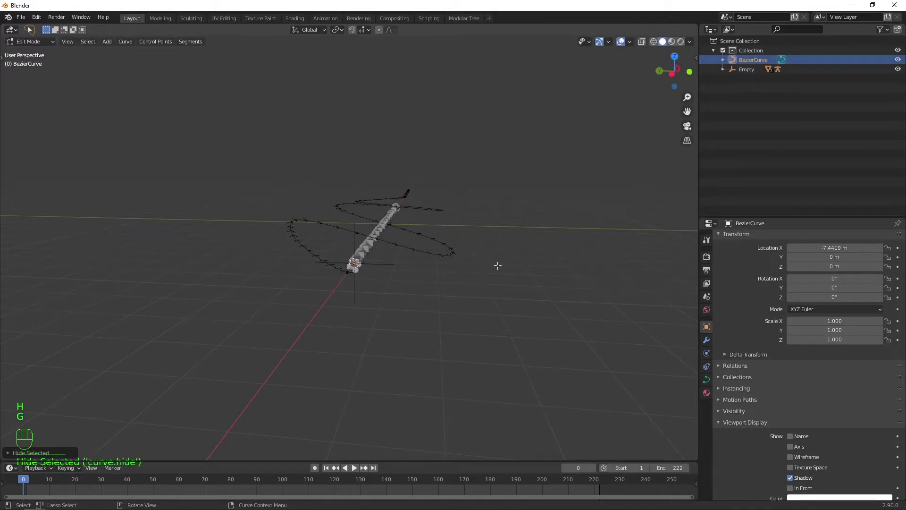
key("g")
key("z")
left_click(498, 222)
Step: Shift another wave control point along Z, rotate it about Y, and return to Object Mode in top view
left_click(358, 203)
key("g")
key("z")
left_click(505, 291)
key("r")
key("y")
left_click(504, 271)
middle_click_drag(503, 271, 430, 320)
key("KP_7")
key("Tab")
scroll(315, 345, "up", 3)
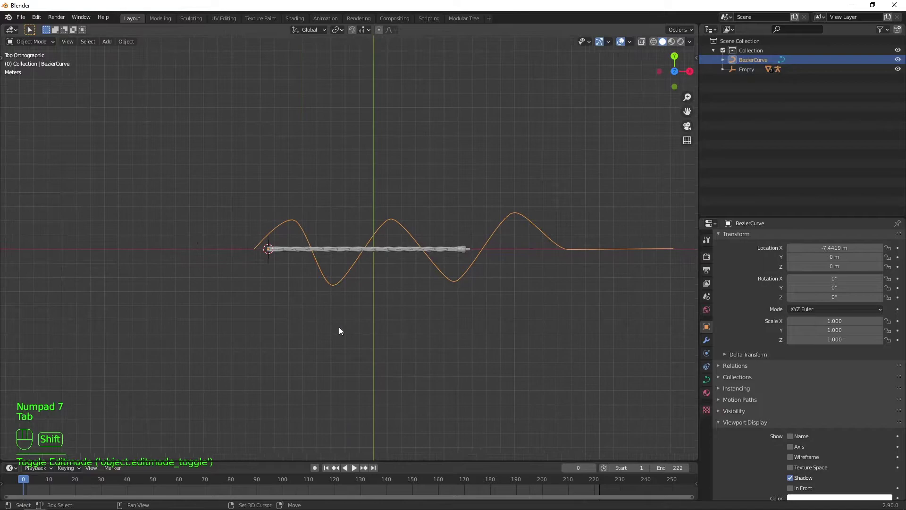
Step: Clear the location of the empty that controls the cable
left_click(234, 262)
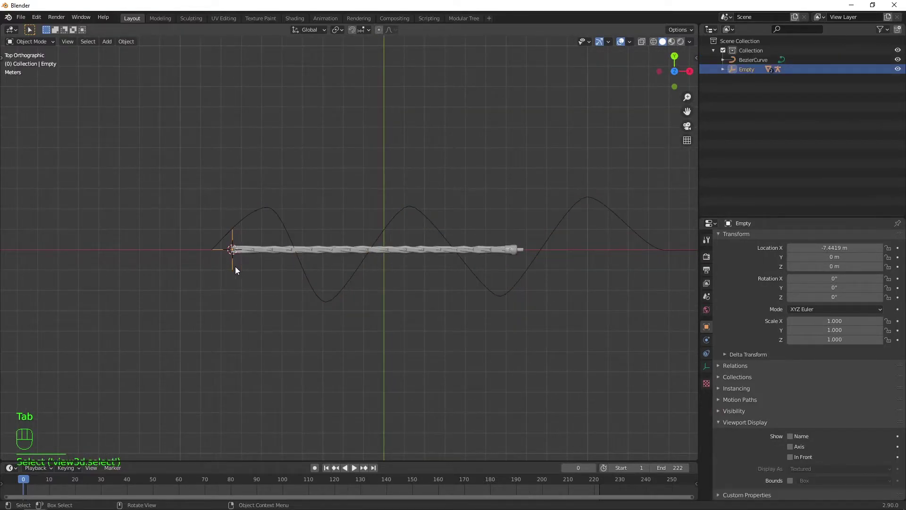
key("alt+g")
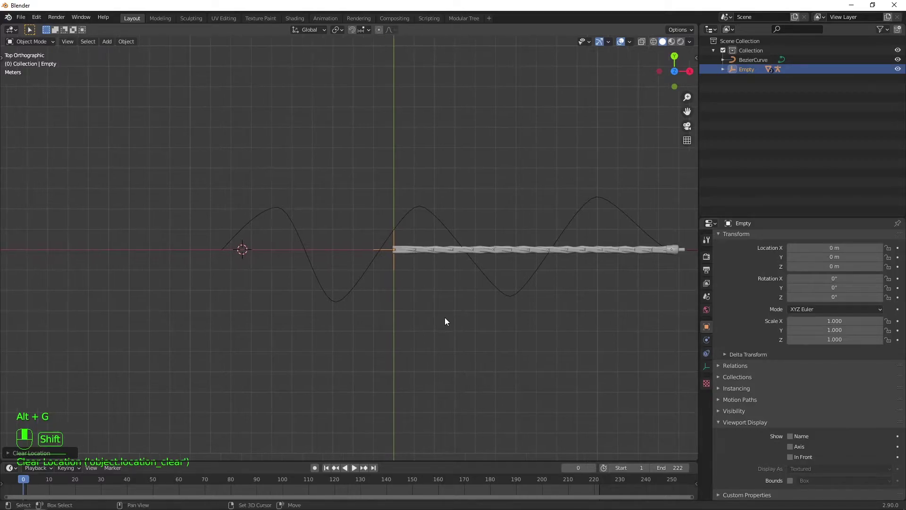
scroll(444, 317, "up", 2)
Step: Add a Follow Path constraint to the empty, targeting BezierCurve with Up Axis X
left_click(707, 354)
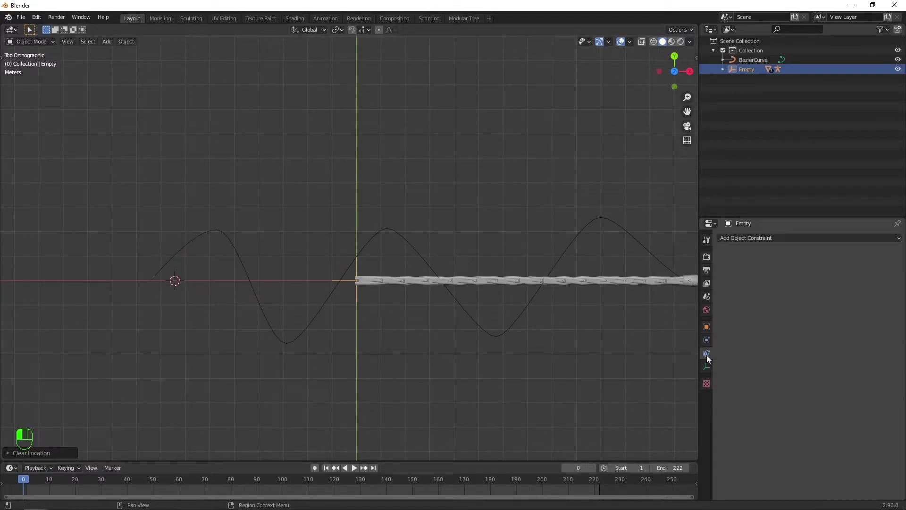
left_click(744, 237)
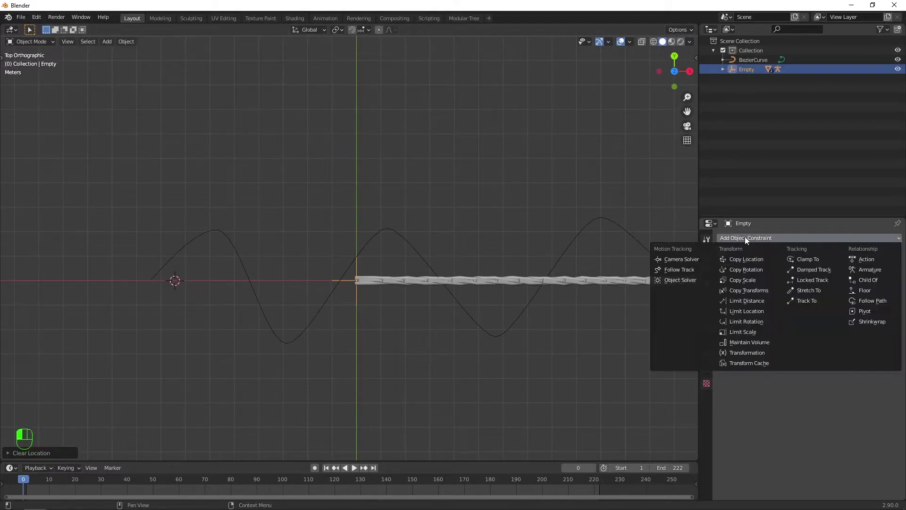
left_click(871, 300)
left_click(814, 268)
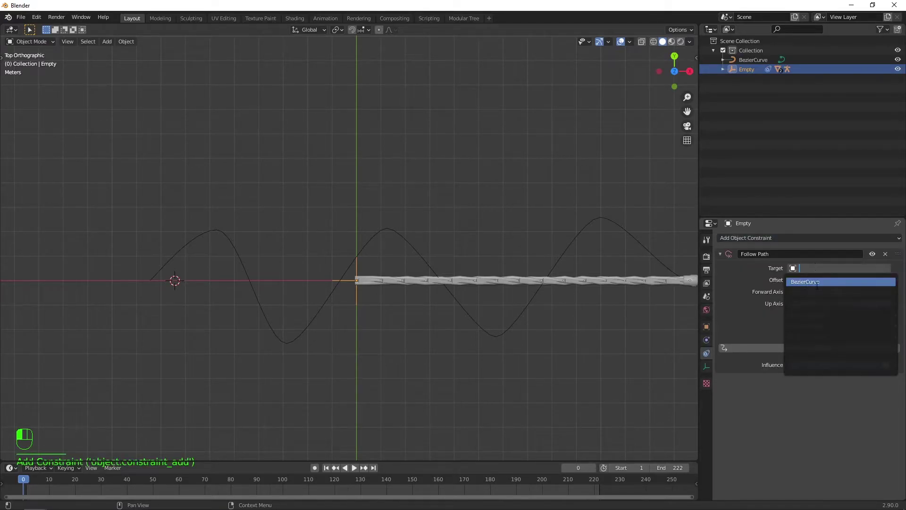
left_click(813, 282)
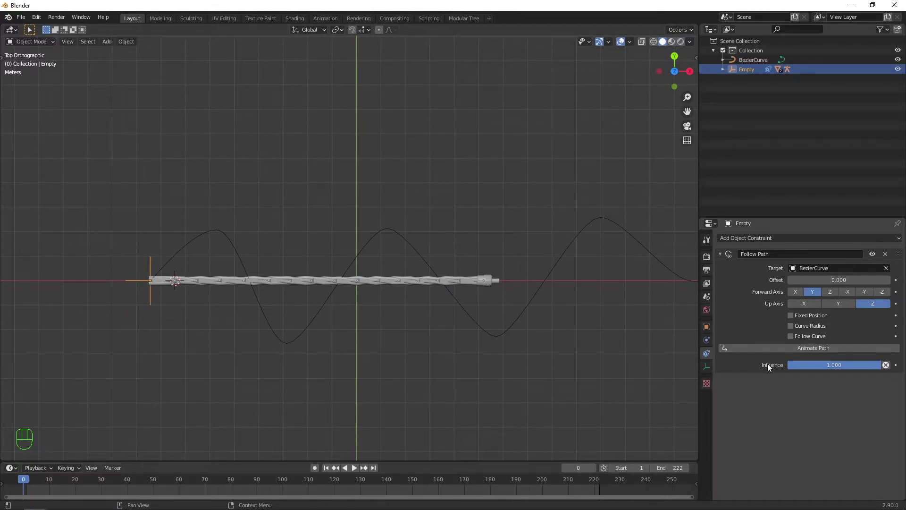
left_click(807, 302)
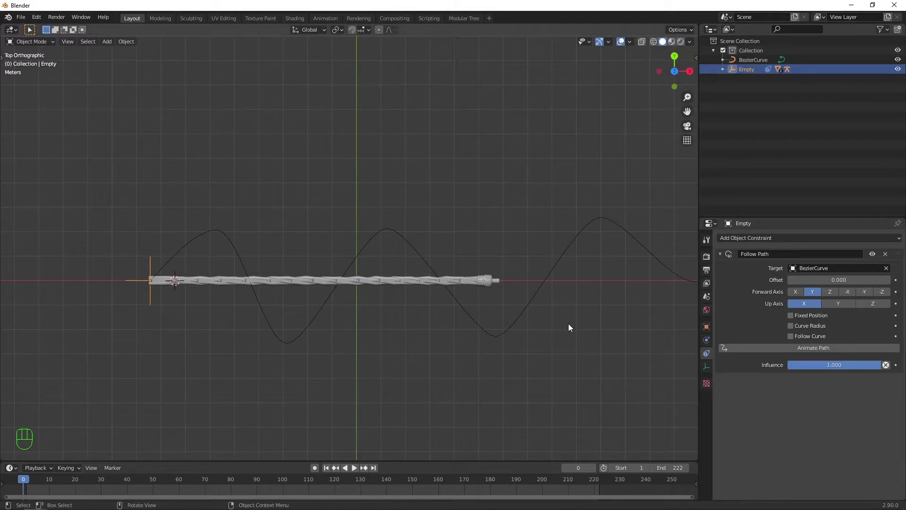
Step: Duplicate the empty in place and set the copy's Follow Path offset to -2.5
scroll(452, 378, "down", 1, "ctrl")
scroll(451, 378, "up", 4)
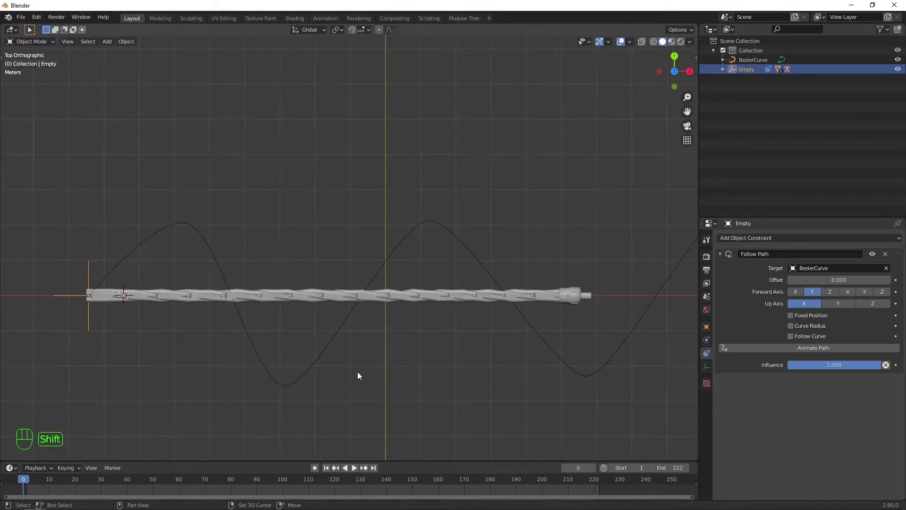
scroll(358, 373, "down", 3, "ctrl")
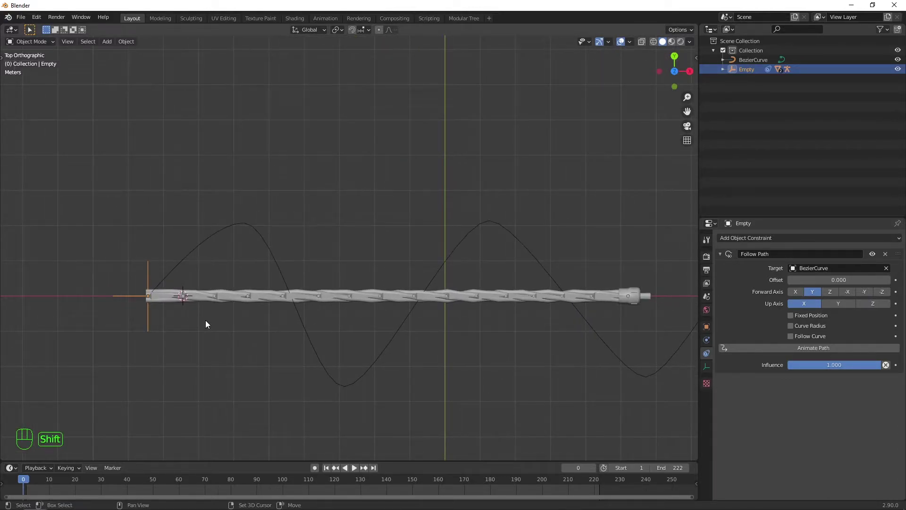
key("shift+d")
right_click(142, 263)
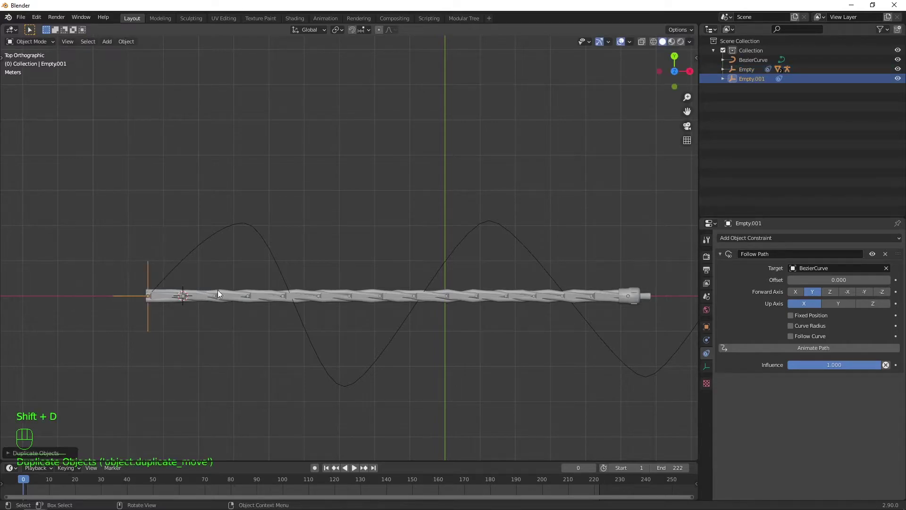
left_click(830, 280)
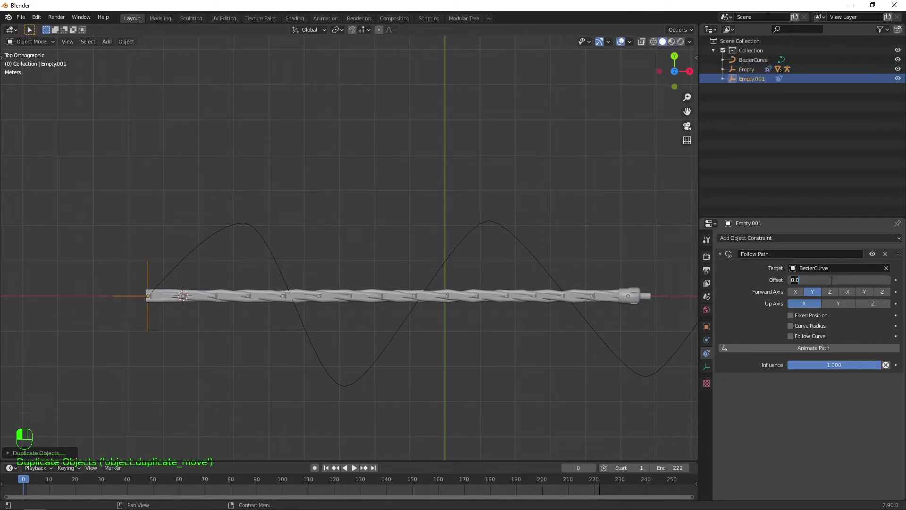
key("BackSpace")
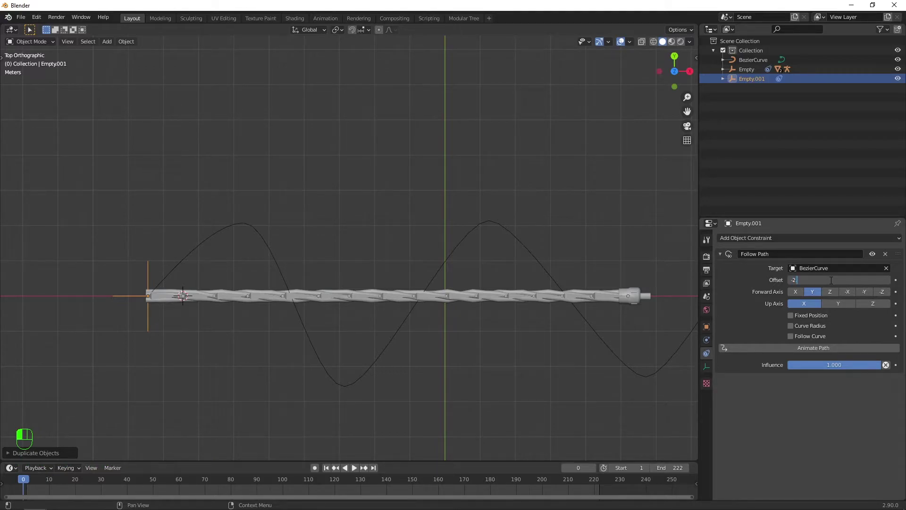
type("-2.5")
key("Return")
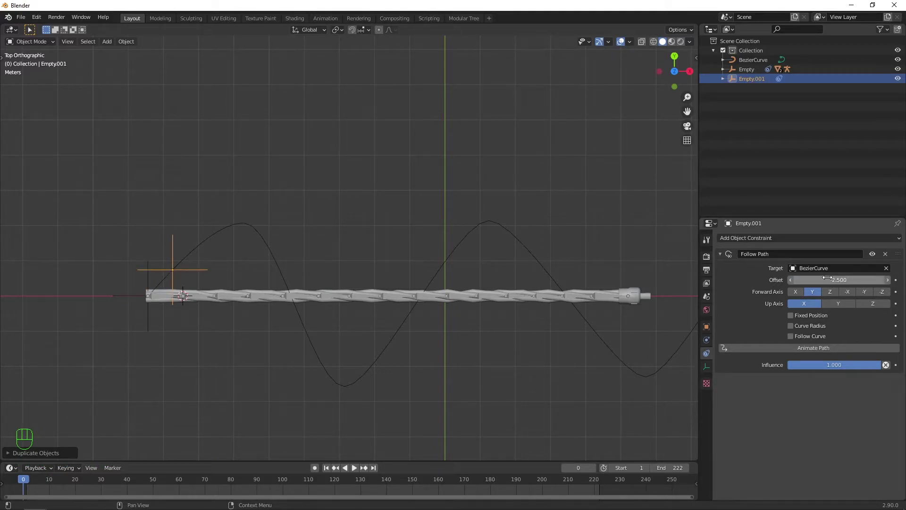
Step: Duplicate Empty.001 in place and subtract a further 2.5 from the copy's Follow Path offset
key("shift+d")
right_click(392, 277)
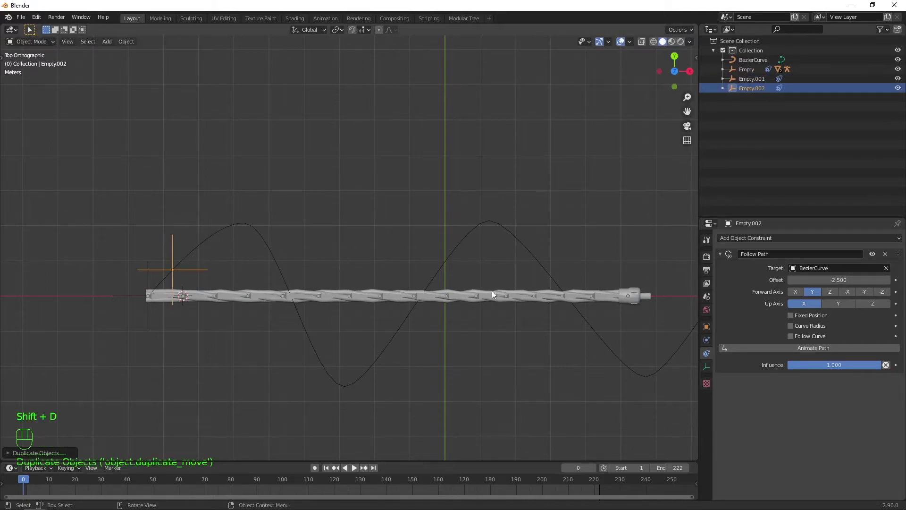
left_click(829, 280)
type("*2")
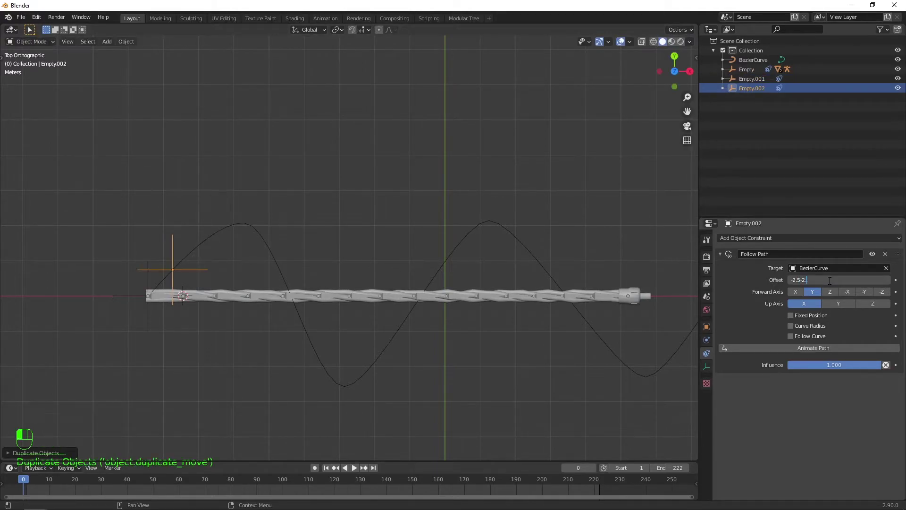
key("Return")
Step: Duplicate Empty.002 in place and set the copy's Follow Path offset to -7.5
key("shift+d")
right_click(424, 248)
left_click(835, 279)
type("-2.5")
key("Return")
Step: Duplicate Empty.003 in place and set the copy's Follow Path offset to -10
key("shift+d")
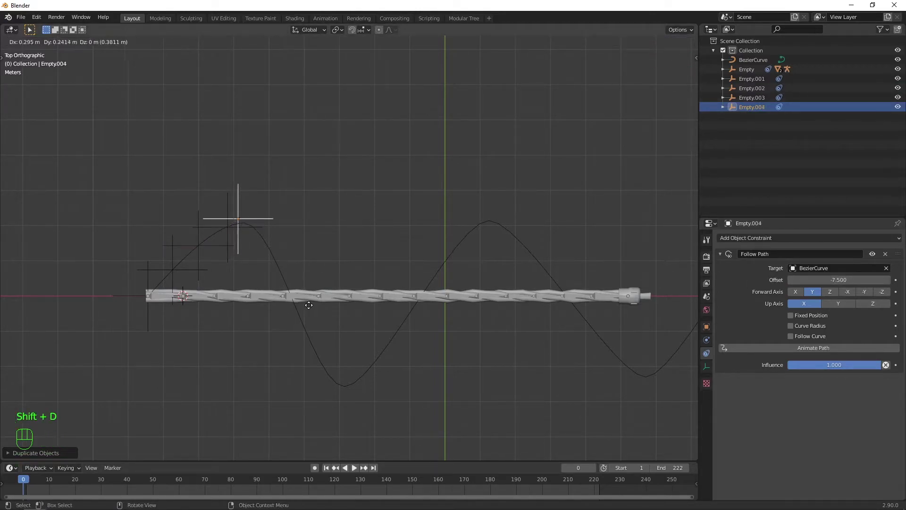
right_click(308, 304)
left_click(836, 279)
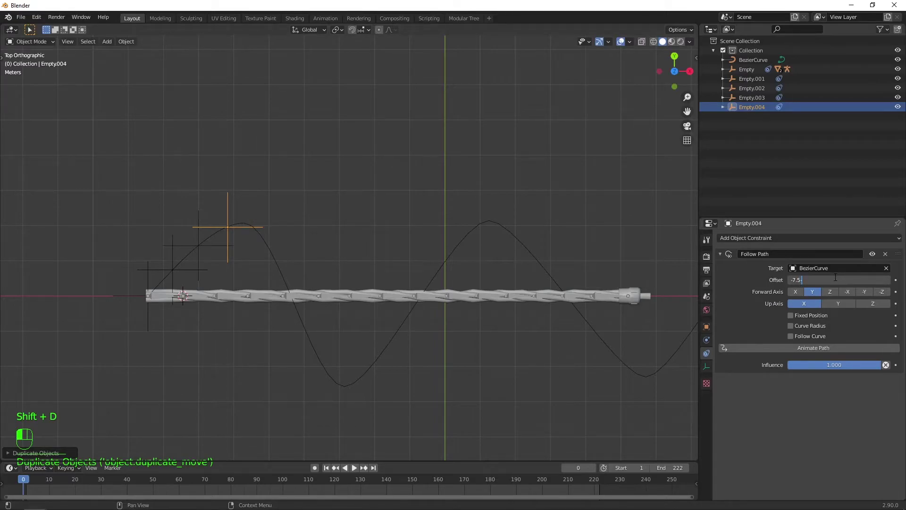
type("-2.5")
key("Return")
Step: Add two more in-place copies of the empty, lowering the Follow Path offset by 2.5 each time to -15
key("shift+d")
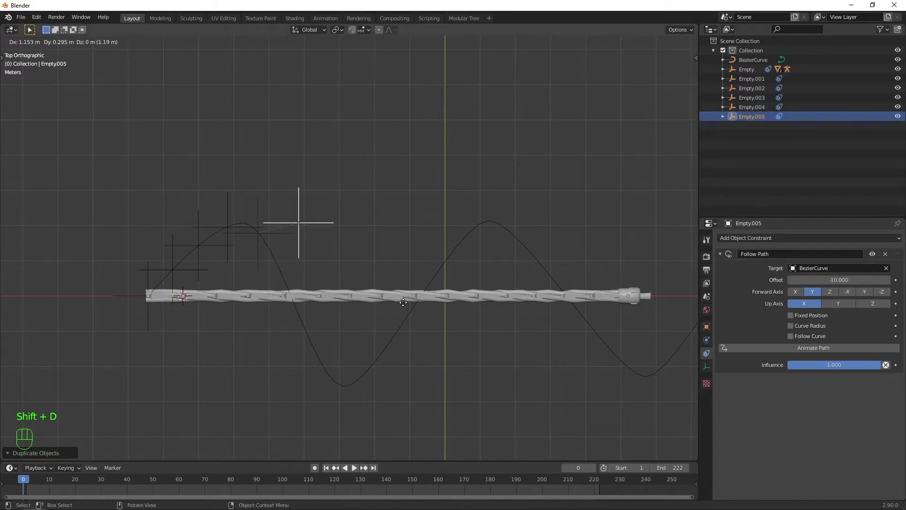
right_click(406, 297)
key("shift+d")
right_click(405, 297)
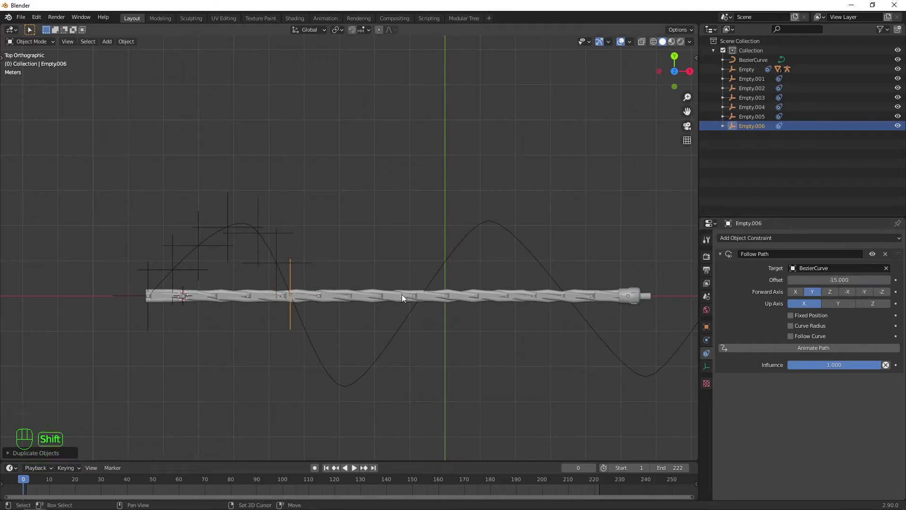
Step: Continue duplicating the empty in place, stepping the Follow Path offset by -2.5 per copy until it reaches -22.5
key("shift+d")
right_click(405, 297)
left_click_drag(835, 279, 847, 279)
key("shift+d")
right_click(491, 333)
left_click(845, 279)
type("-2.5")
key("Return")
key("shift+d")
right_click(491, 333)
left_click(845, 280)
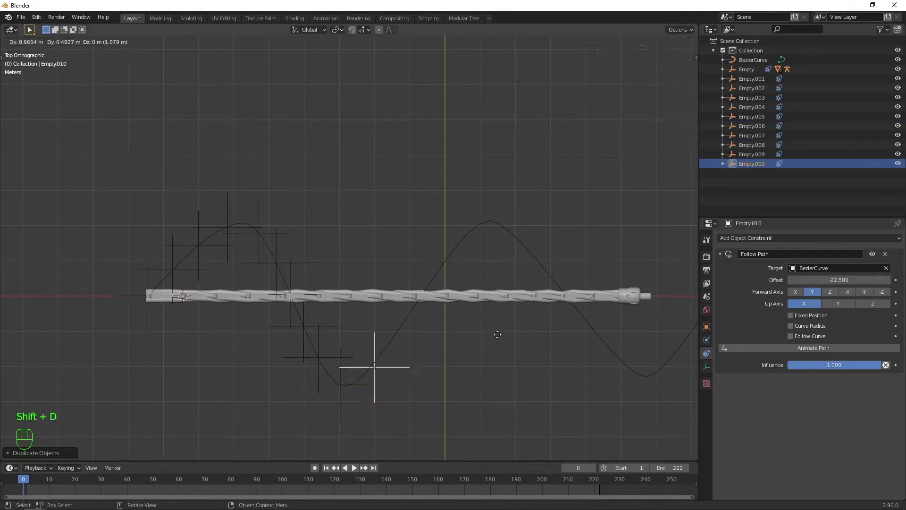
Step: Duplicate the empty in place up to Empty.014, lowering the Follow Path offset by 2.5 per copy to -35
key("shift+d")
right_click(660, 326)
left_click(854, 279)
type("-2.5")
key("Return")
key("shift+d")
right_click(661, 325)
left_click(853, 279)
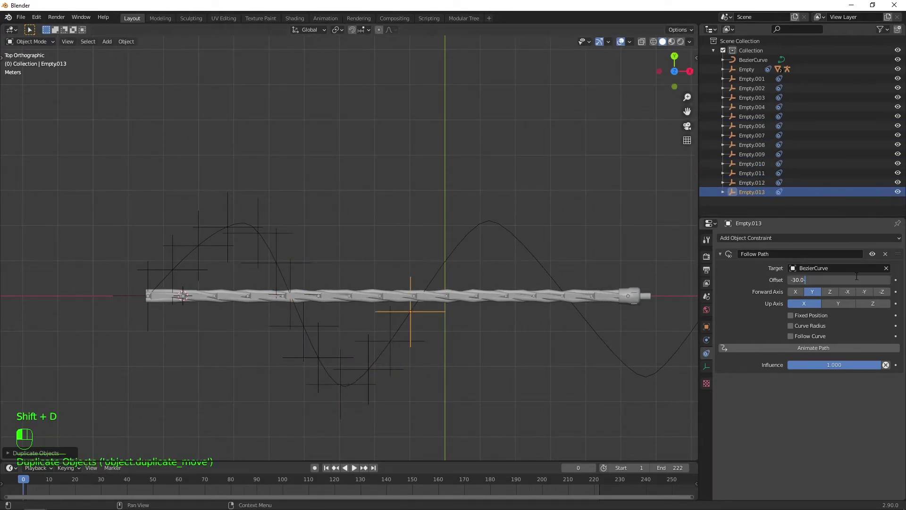
Step: Switch the armature to Pose Mode and select the first bone at the cable's free end
scroll(479, 255, "down", 1)
scroll(113, 327, "up", 2)
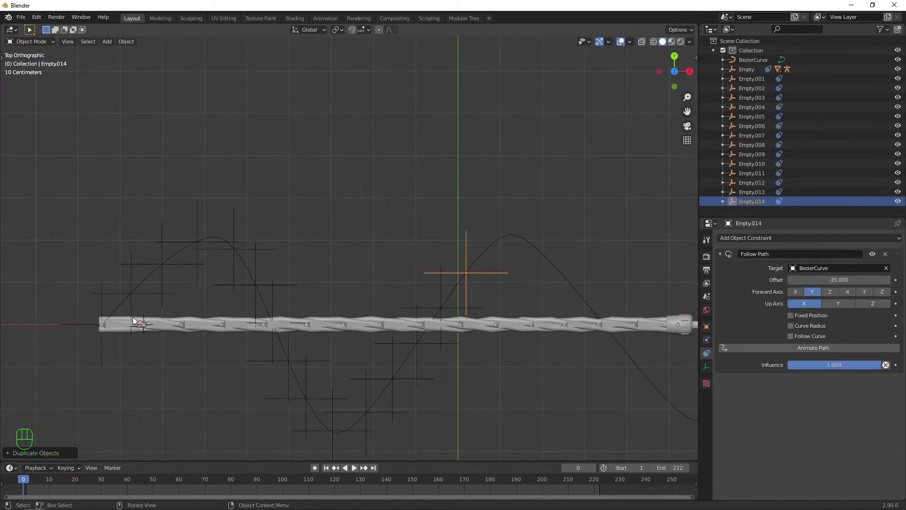
left_click(113, 324)
left_click(42, 44)
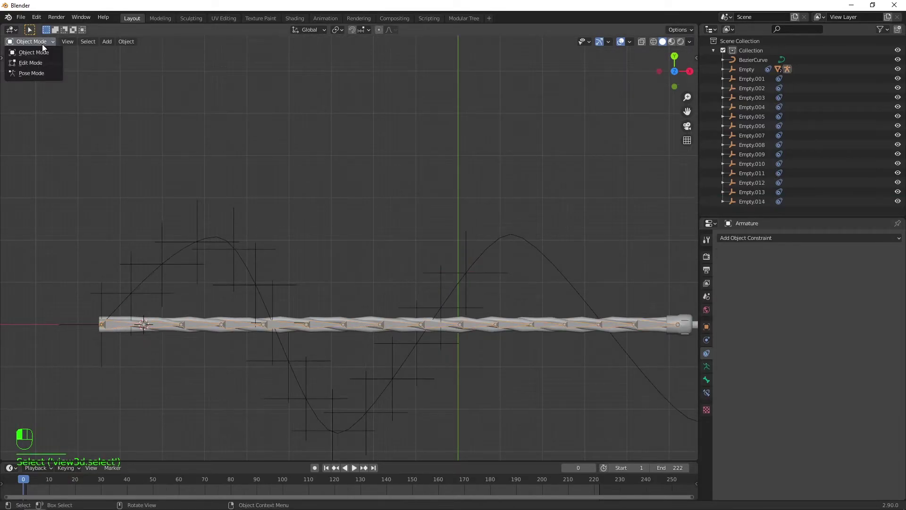
left_click(37, 73)
left_click(180, 282)
scroll(207, 318, "down", 2)
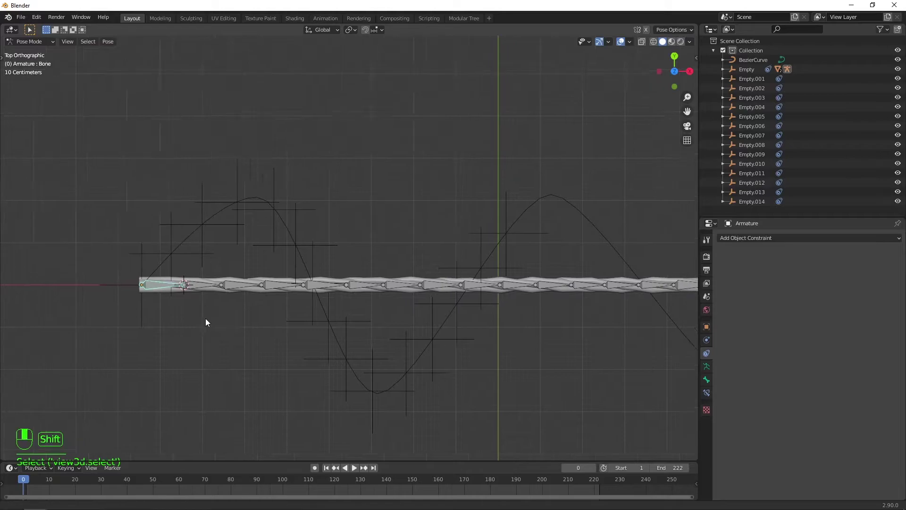
middle_click_drag(205, 315, 208, 317, "shift")
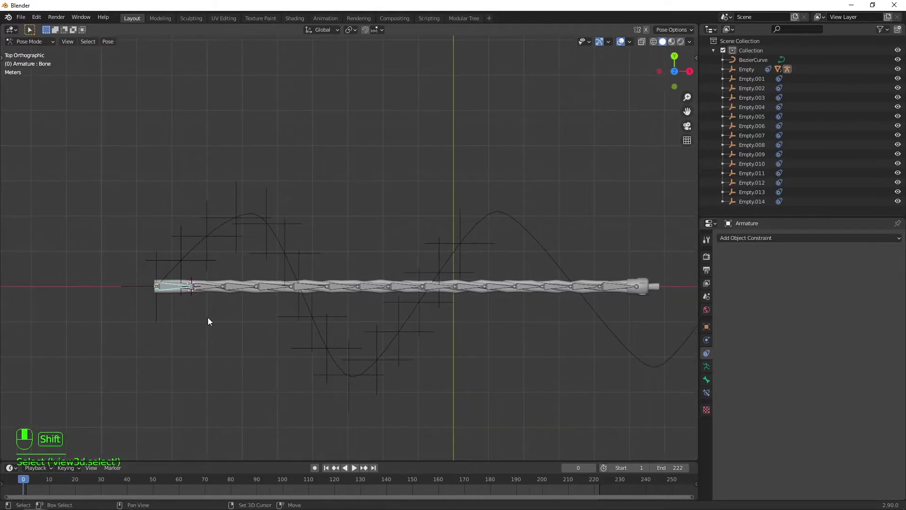
Step: Add a Track To constraint to the first bone, targeting Empty with Track Axis Y and Up axis X
left_click(707, 393)
left_click(774, 238)
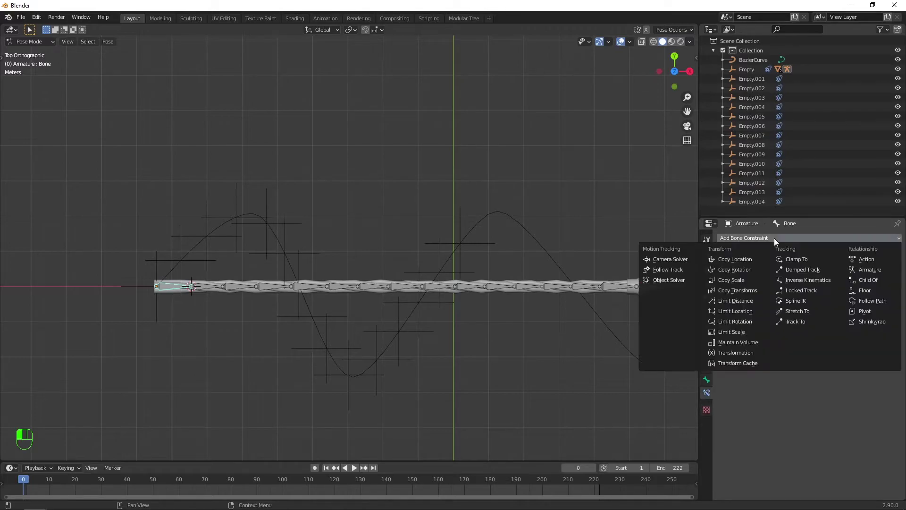
left_click(802, 320)
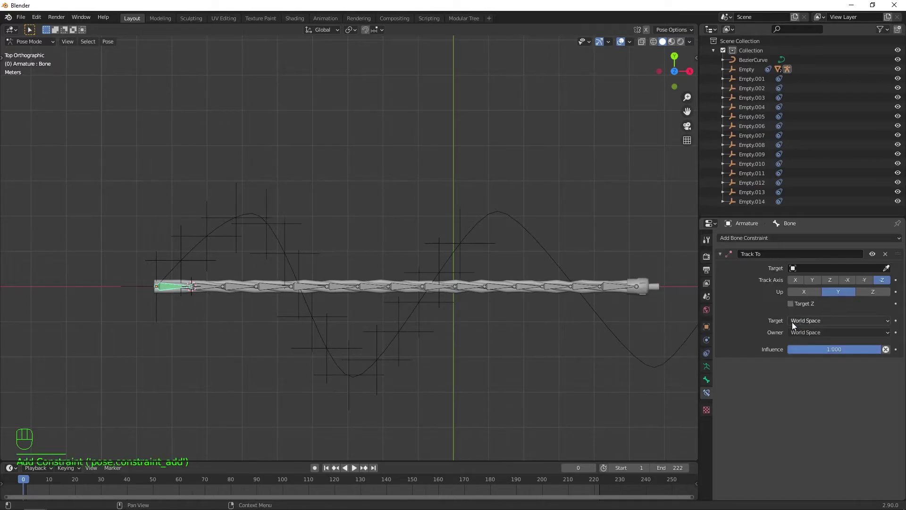
left_click(828, 268)
left_click(817, 320)
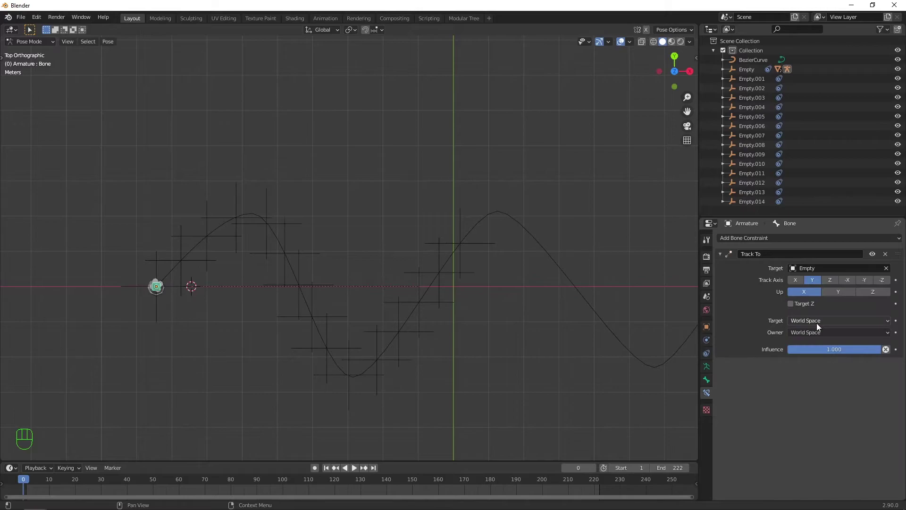
left_click(874, 294)
left_click(801, 292)
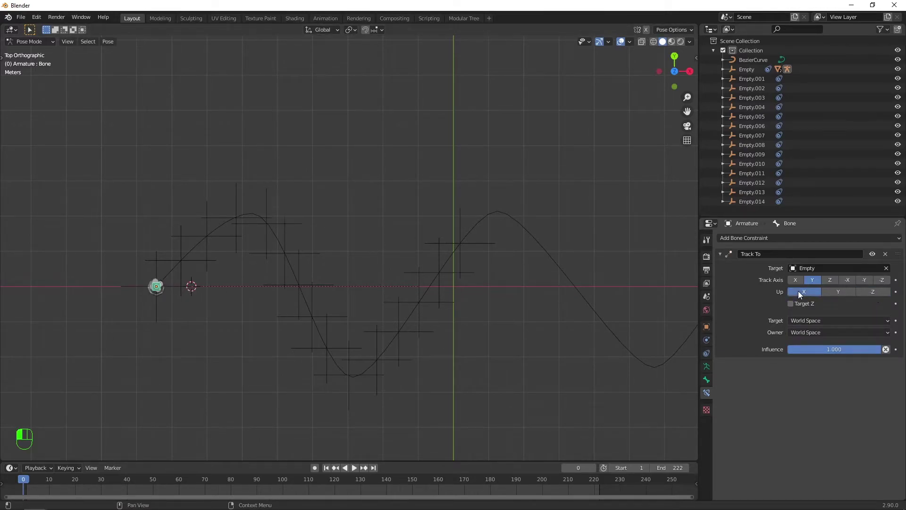
Step: Try Y as the Up axis of the first bone's Track To constraint, undoing the recent constraint changes
left_click(834, 293)
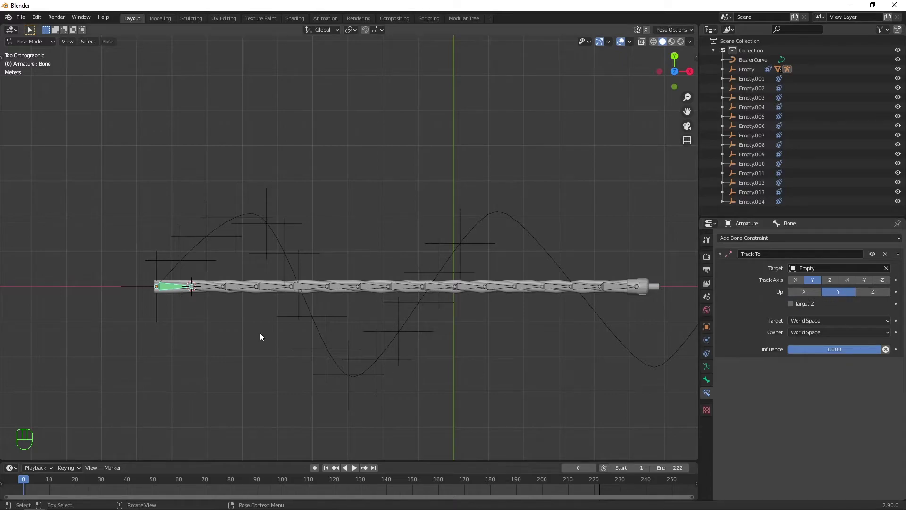
key("ctrl+z")
key("ctrl+z")
key("ctrl+z")
key("ctrl+z")
key("ctrl+z")
left_click(813, 292)
left_click(814, 281)
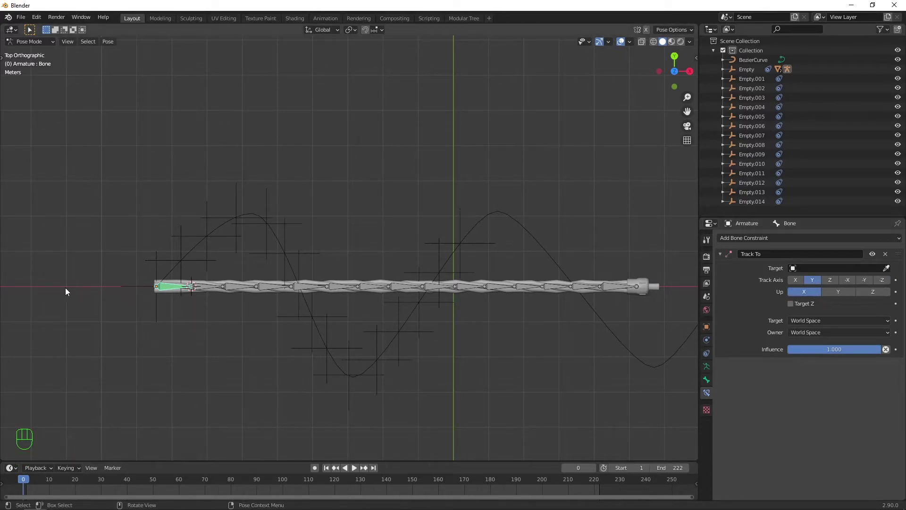
Step: Add a Track To constraint to the second bone, targeting Empty.001 with Track Axis Y and Up axis X
left_click(208, 288)
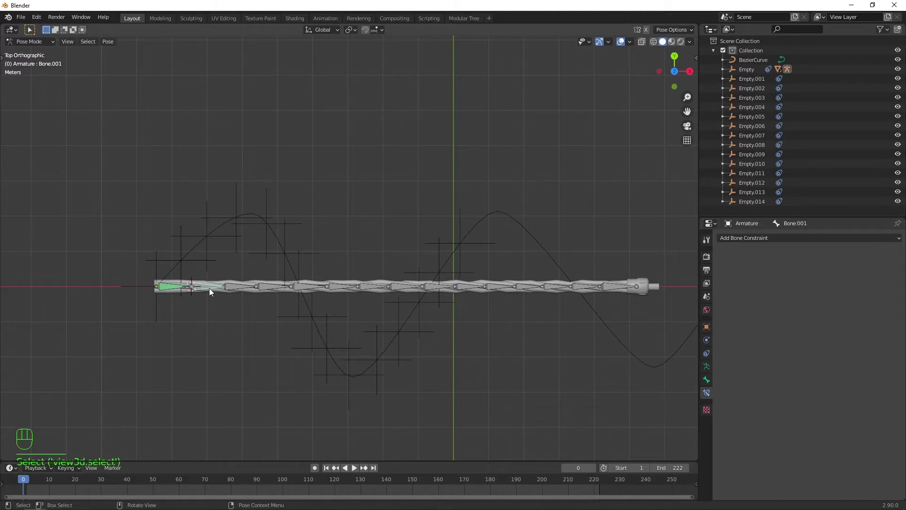
left_click(797, 239)
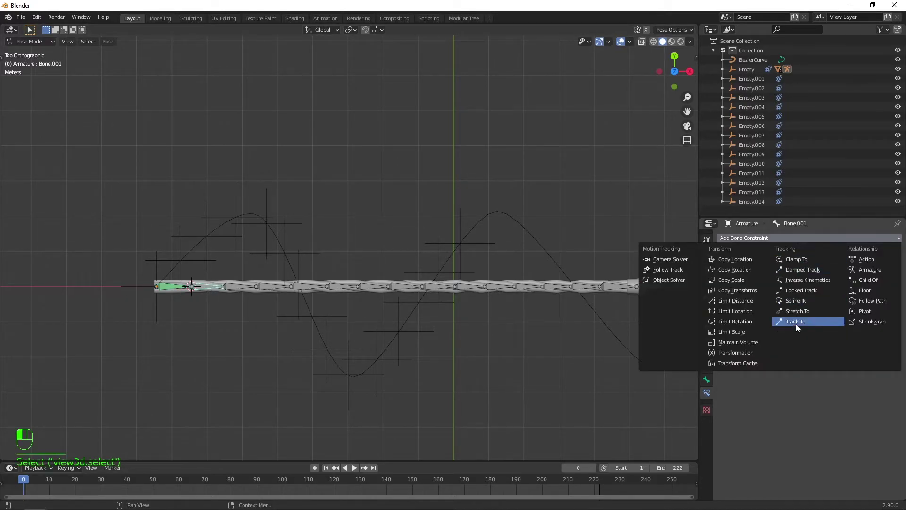
left_click(795, 324)
left_click(804, 292)
left_click(812, 280)
left_click(824, 268)
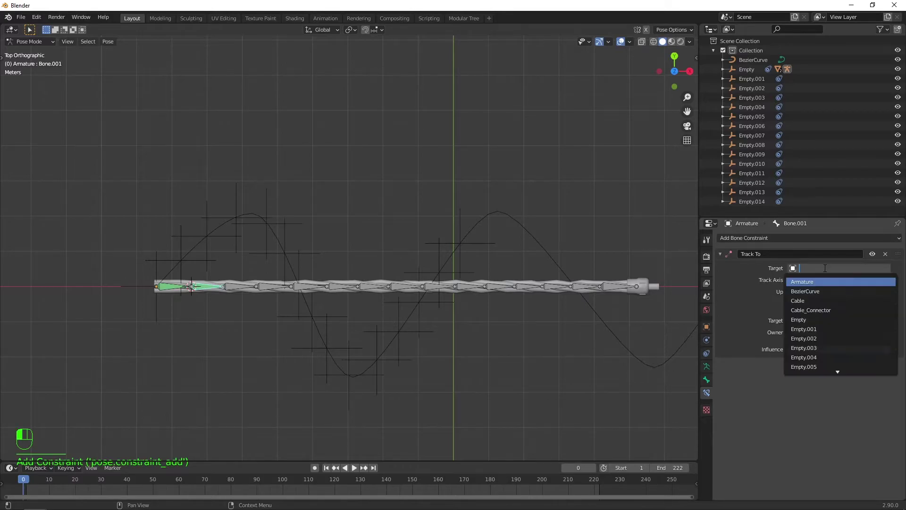
left_click(821, 328)
Step: Give the third bone a Track To constraint targeting Empty.002, using Track Axis Y and Up axis X
left_click(171, 250)
left_click(840, 268)
left_click(804, 338)
Step: Add a Track To constraint to Bone.003, targeting Empty.003 with Track Axis Y and Up axis X
left_click(222, 230)
left_click(798, 238)
left_click(805, 319)
left_click(812, 280)
left_click(804, 291)
left_click(831, 268)
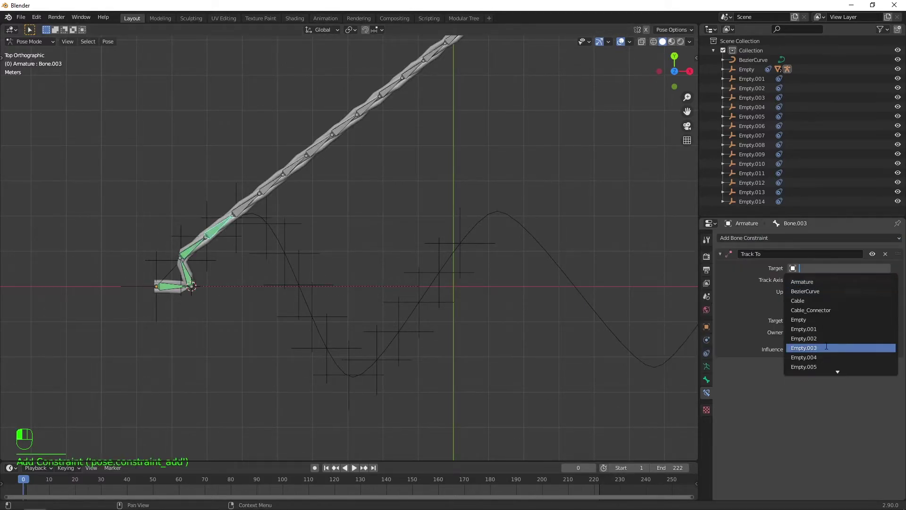
left_click(824, 348)
Step: Add Track To constraints to Bone.004 through Bone.006, each targeting the empty with the same number, with Track Axis Y and Up axis X
left_click(249, 210)
left_click(290, 261)
left_click(793, 238)
left_click(791, 322)
left_click(812, 280)
left_click(826, 268)
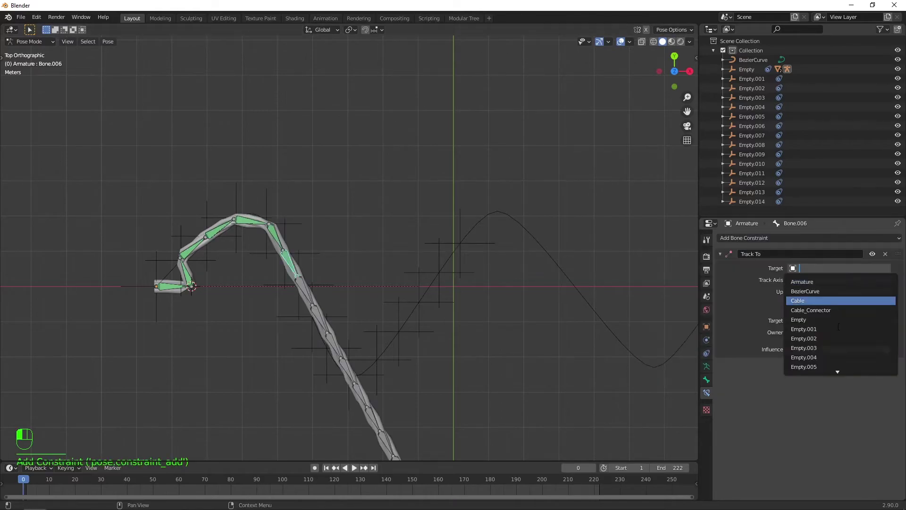
left_click(819, 366)
Step: Continue adding Track To constraints from Bone.007 through Bone.013, targeting the same-numbered empties with Track Axis Y and Up axis X
left_click(302, 291)
left_click(793, 238)
left_click(812, 280)
left_click(825, 268)
left_click(812, 347)
left_click(324, 348)
left_click(795, 238)
left_click(796, 322)
left_click(812, 280)
left_click(824, 268)
left_click(796, 322)
left_click(824, 265)
left_click(823, 357)
Step: Add a Track To constraint to the last bone, targeting Empty.014 with Track Axis Y and Up axis X
left_click(443, 267)
left_click(793, 238)
left_click(796, 322)
left_click(813, 279)
left_click(823, 268)
left_click(823, 356)
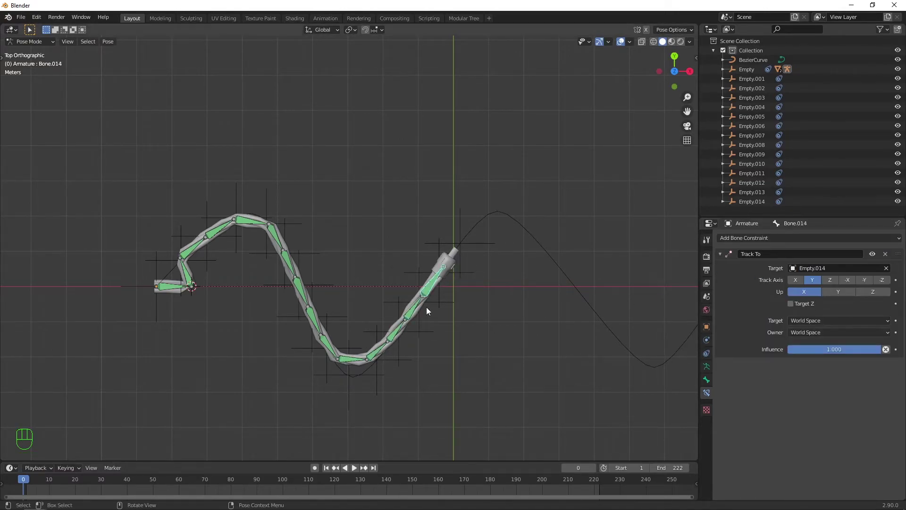
Step: Set the first bone's Track To Up axis to X and move the bone about -0.35 m in both X and Y
left_click(174, 287)
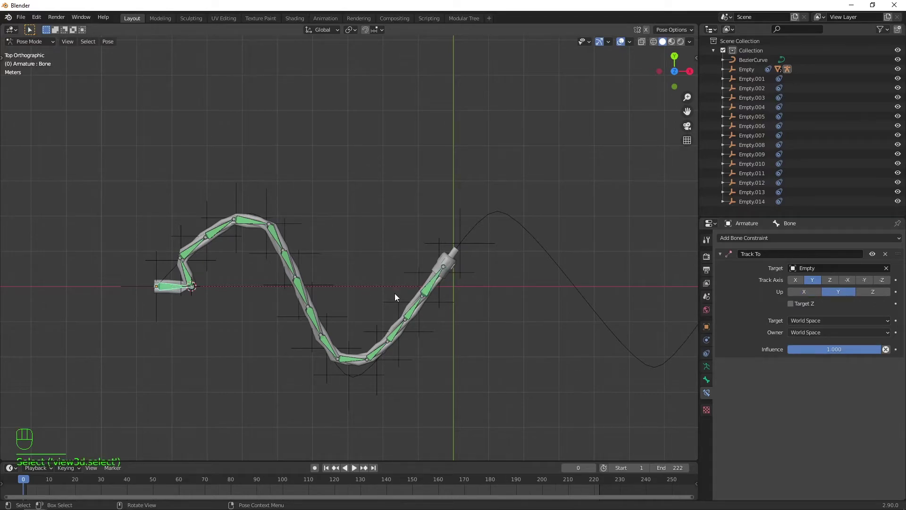
left_click(813, 296)
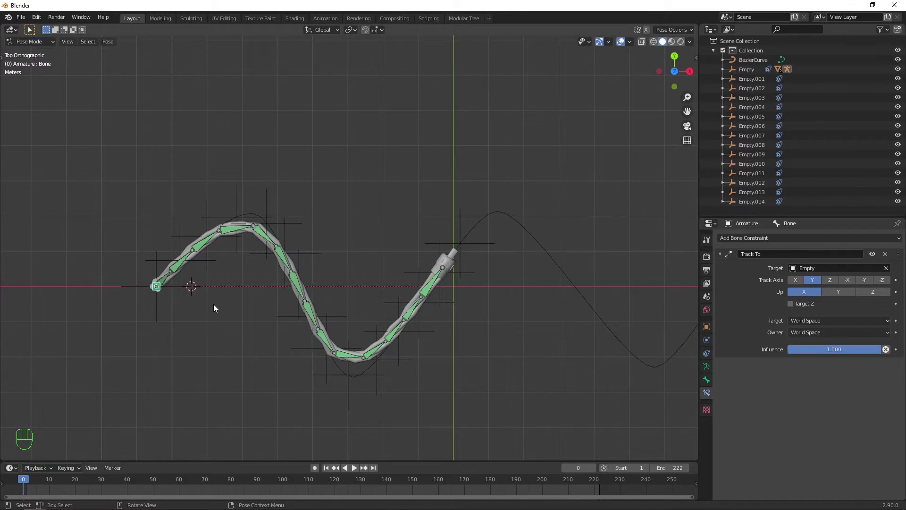
key("g")
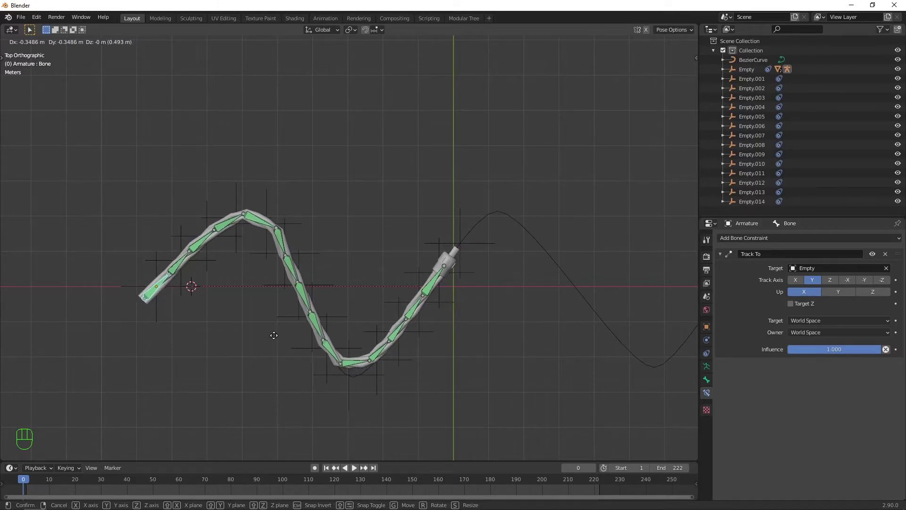
left_click(274, 336)
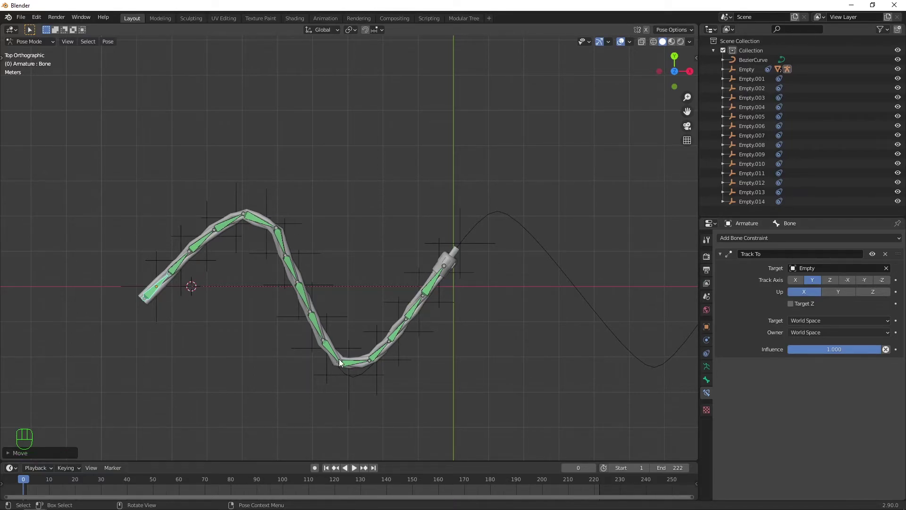
Step: Switch to Object Mode and set the Follow Path offset of Empty.001 to -2.4
left_click(27, 43)
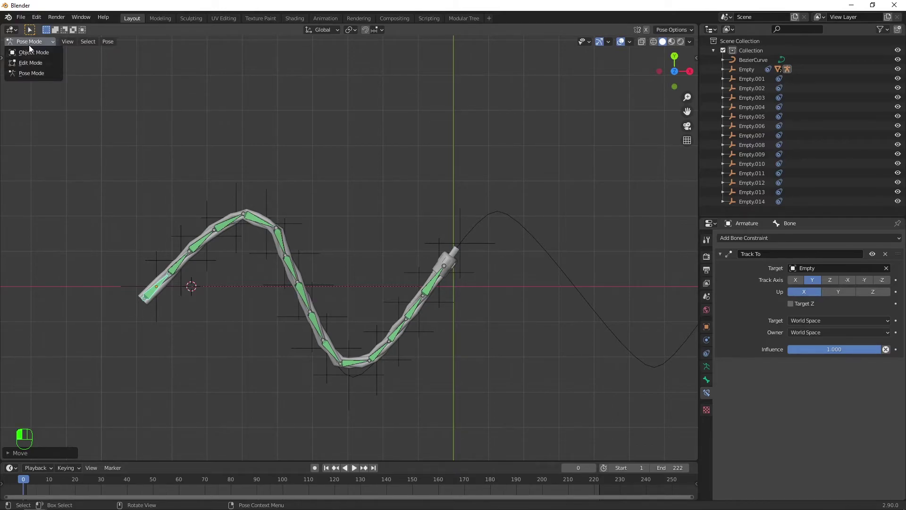
left_click(30, 54)
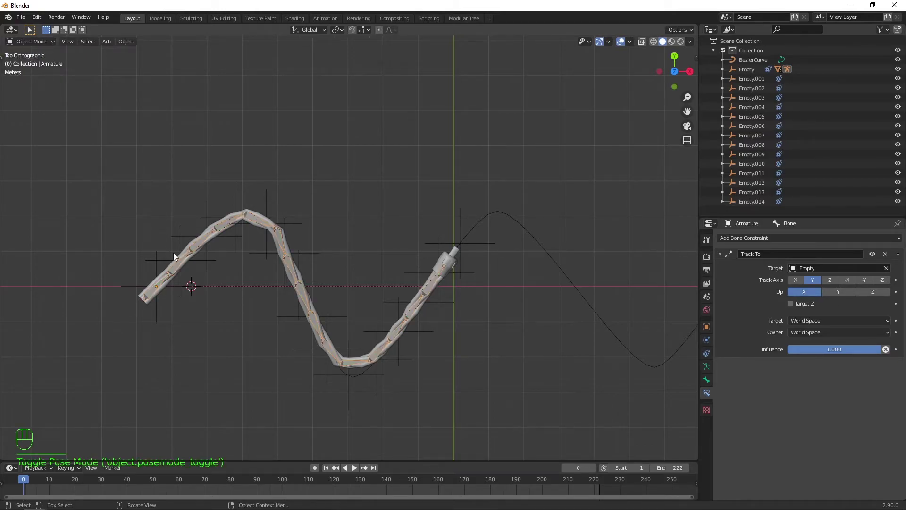
left_click(180, 281)
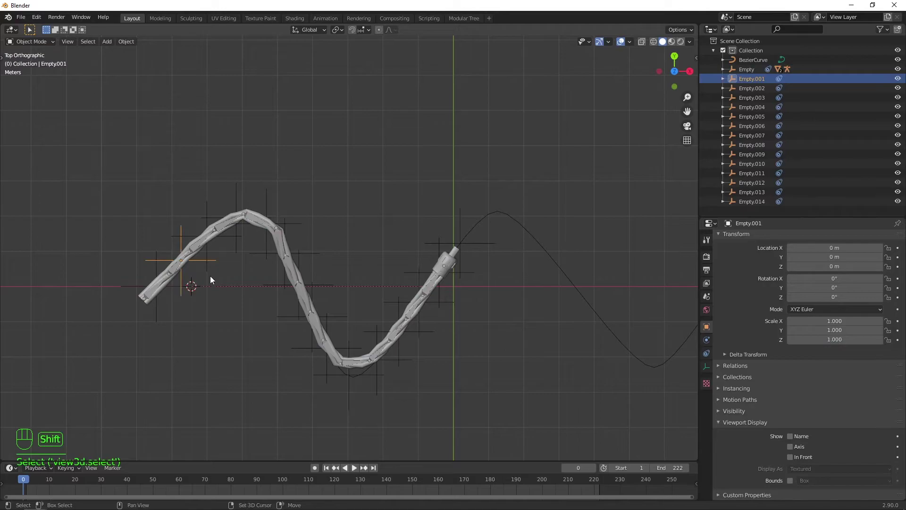
middle_click_drag(259, 262, 318, 247, "shift")
scroll(307, 247, "up", 3)
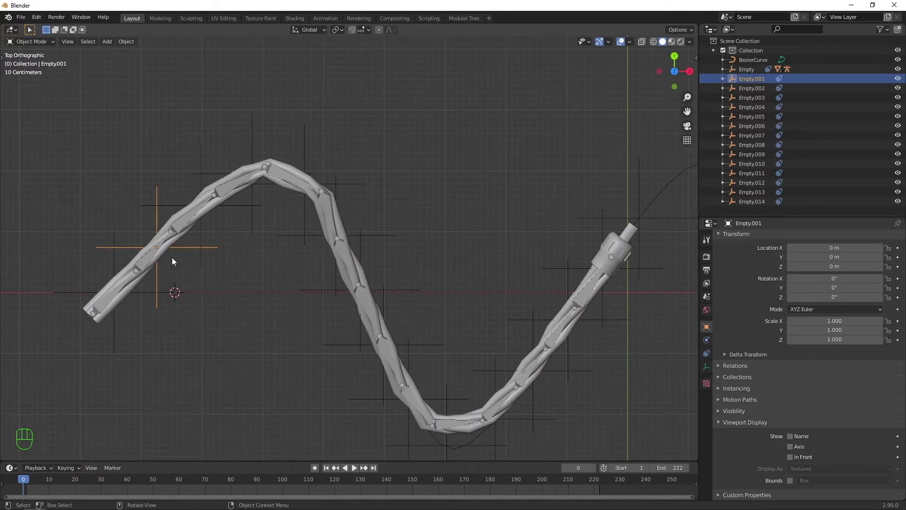
middle_click_drag(425, 263, 398, 248, "shift")
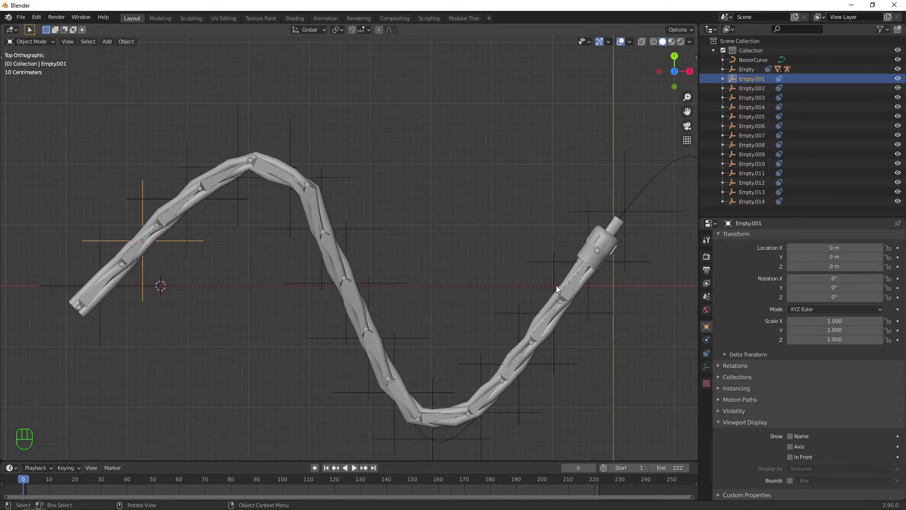
left_click(704, 350)
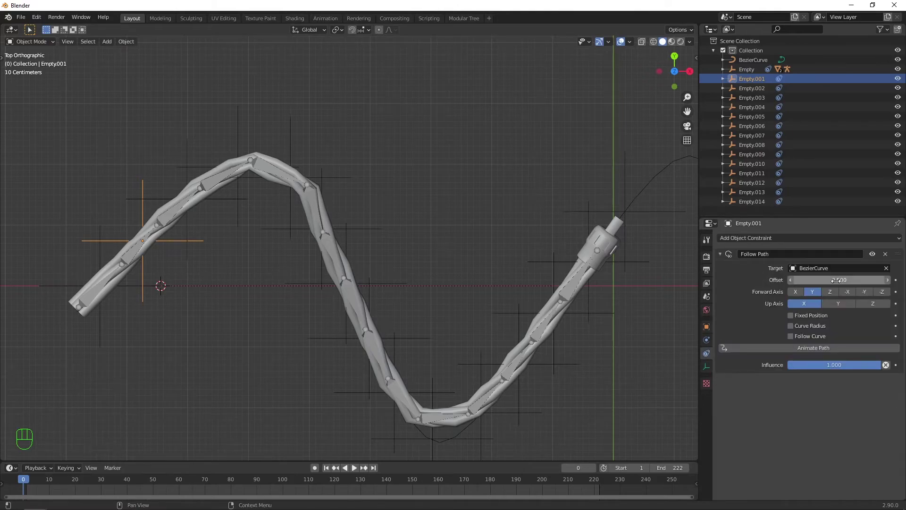
left_click_drag(833, 282, 812, 281)
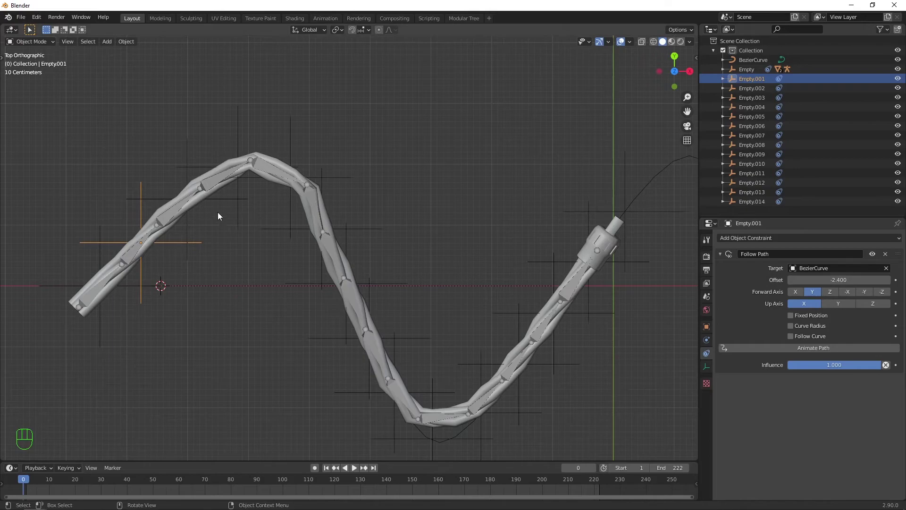
Step: Set the Follow Path offset of Empty.002 to -4.8 and shift the offsets of Empty.003 through Empty.005 to tighten their spacing
left_click(219, 200)
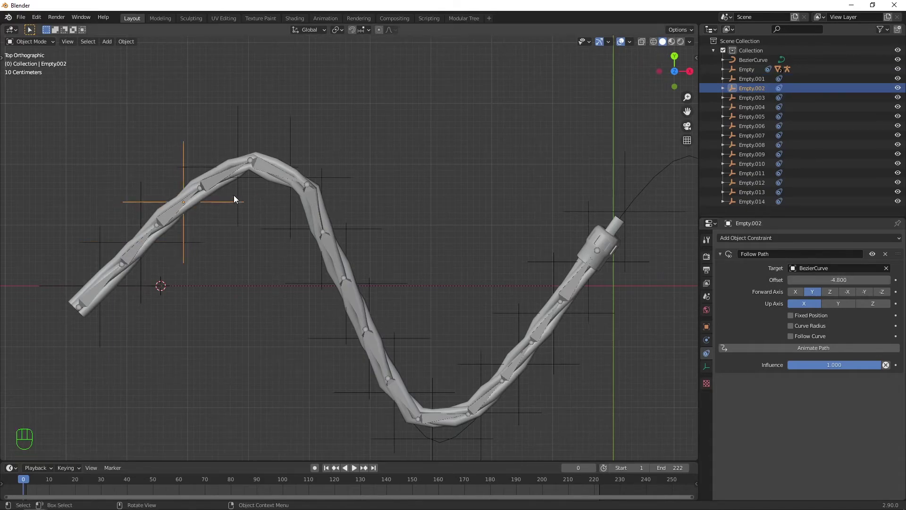
left_click(232, 200)
left_click(290, 177)
left_click_drag(845, 280, 831, 279)
left_click(303, 219)
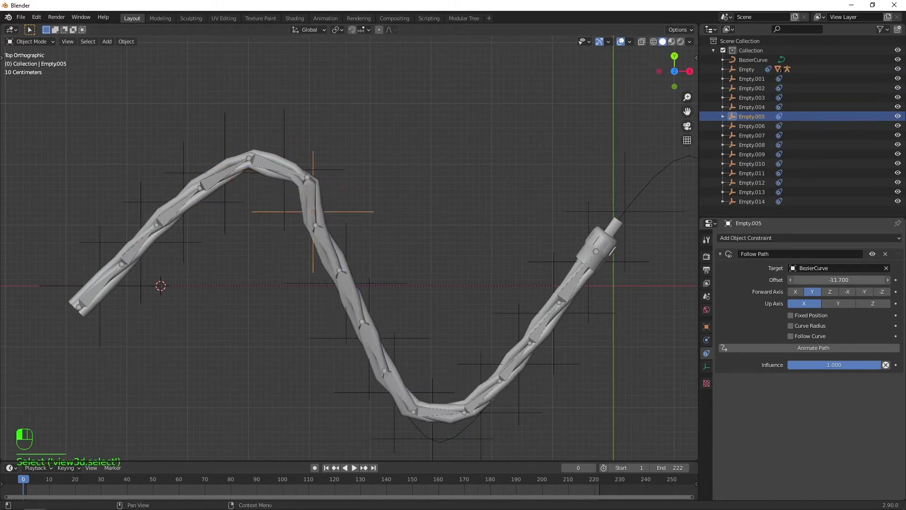
Step: Adjust the Follow Path offsets of Empty.006 through Empty.010 so the empties line up with the bone joints
left_click(312, 282)
left_click(351, 302)
left_click(376, 407)
left_click(433, 439)
left_click(480, 409)
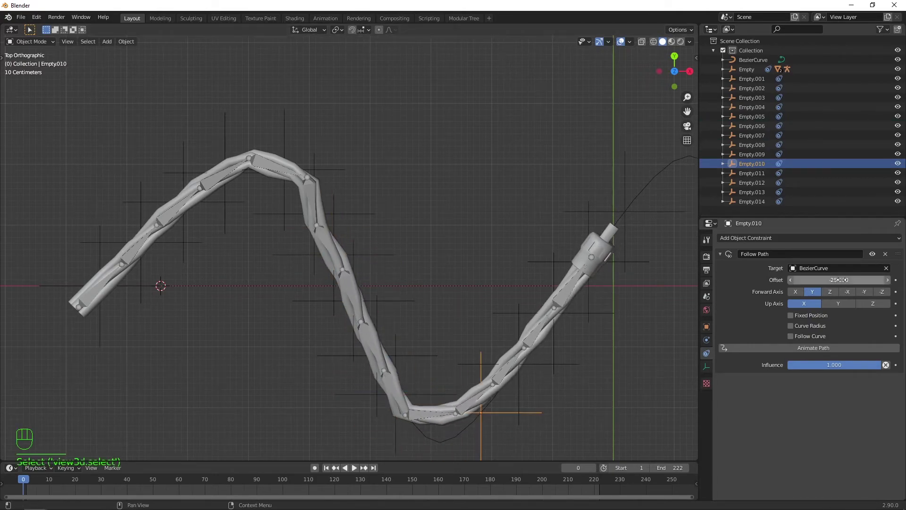
Step: Adjust the Follow Path offsets of Empty.011 through Empty.014, bringing the last empties back toward the cable's connector end
left_click(519, 364)
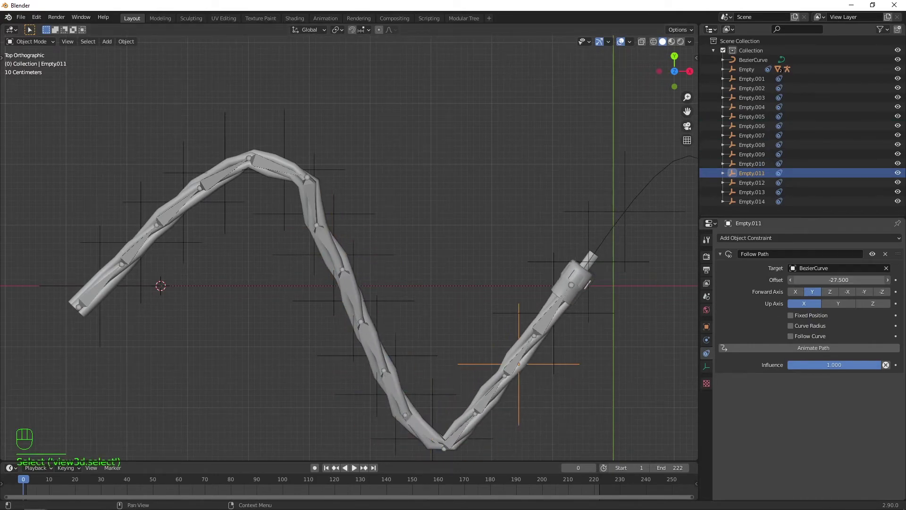
left_click(562, 346)
left_click(589, 261)
left_click(628, 219)
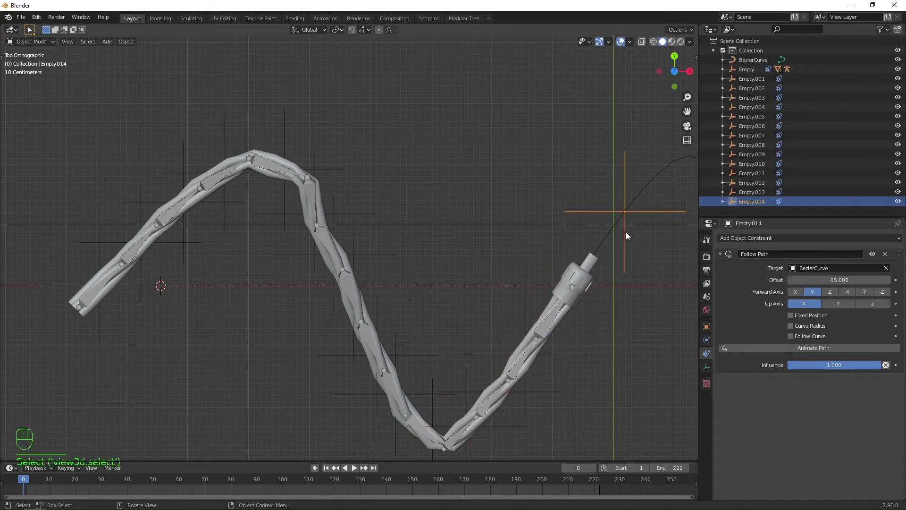
Step: Enable Follow Curve in the Follow Path constraint of the first empty at the cable's tail
scroll(530, 351, "down", 2)
middle_click_drag(443, 392, 567, 273)
key("KP_7")
left_click(218, 277)
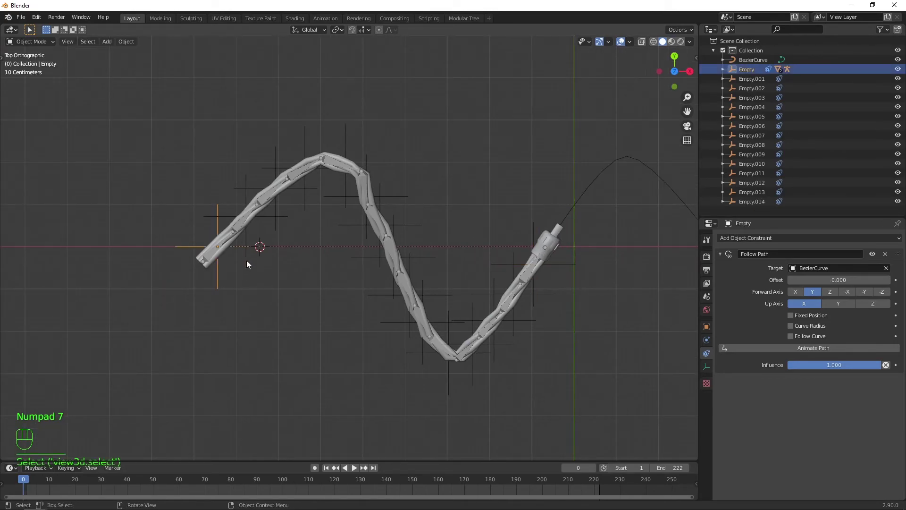
left_click(819, 335)
Step: Put the armature in Pose Mode and move its first bone to straighten the cable's tail along the curve
middle_click_drag(335, 348, 289, 239)
middle_click_drag(314, 281, 245, 268)
left_click(193, 225)
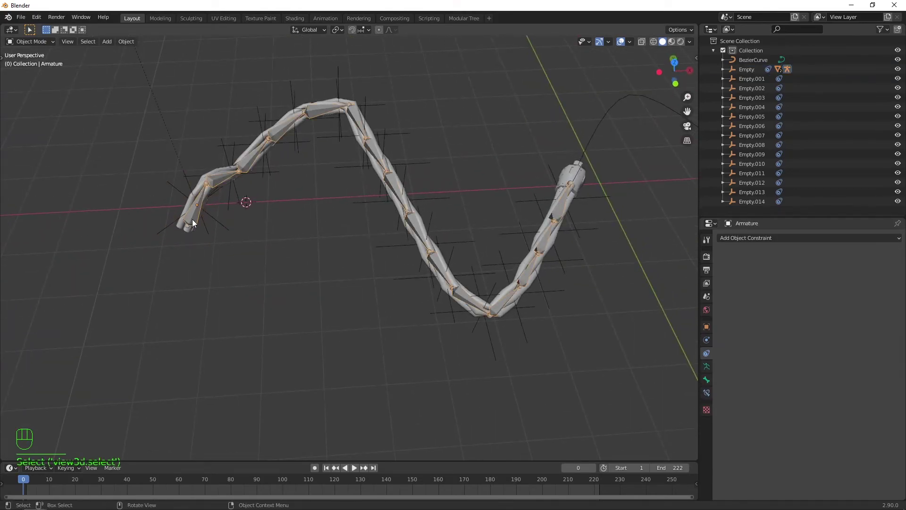
left_click(46, 41)
left_click(28, 74)
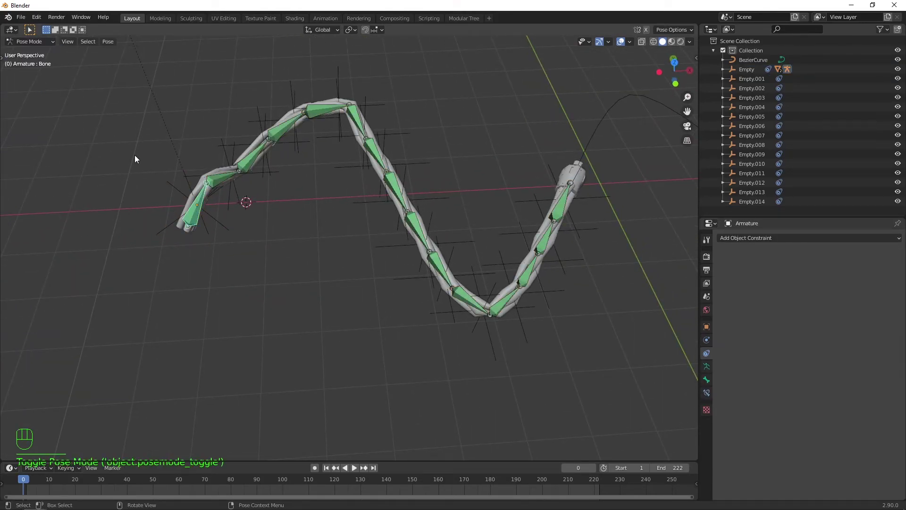
middle_click_drag(118, 147, 287, 248)
key("g")
left_click(223, 195)
middle_click_drag(222, 195, 302, 202)
Step: Return to Object Mode and animate the path from the first empty's Follow Path constraint
left_click(28, 42)
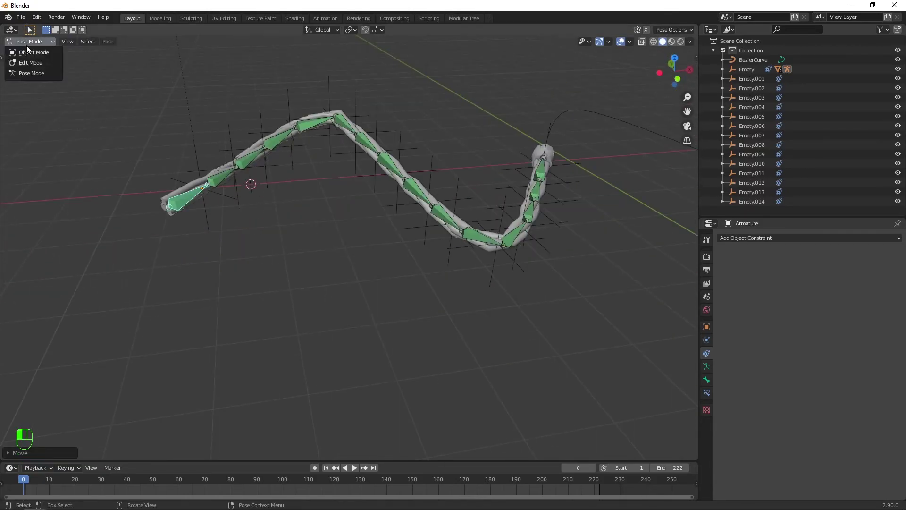
left_click(28, 50)
left_click(218, 200)
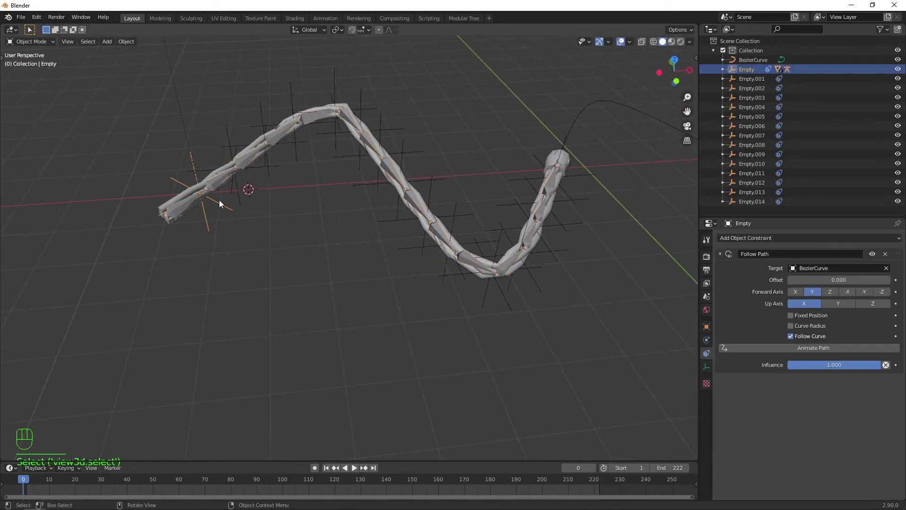
left_click(826, 348)
Step: Play the cable animation in top view, return the playhead to the start of the timeline, and replay it
middle_click_drag(367, 308, 430, 348)
key("KP_7")
key("space")
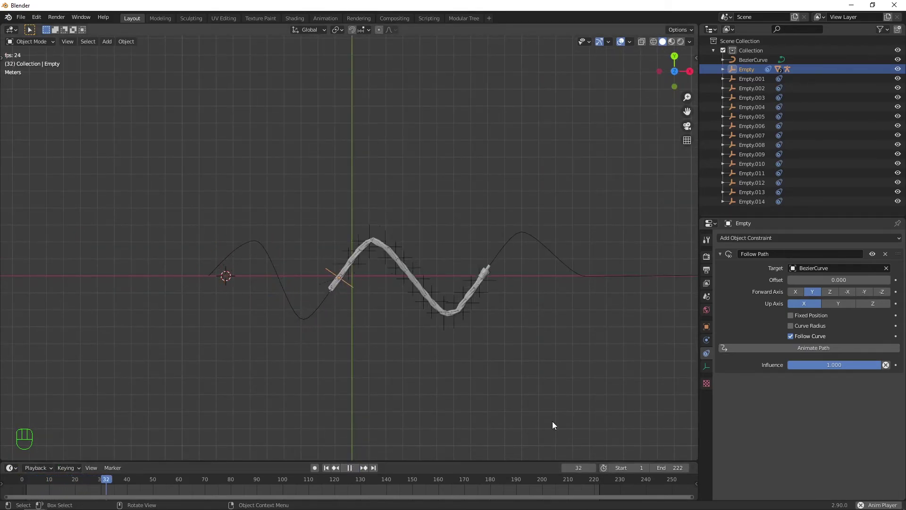
key("space")
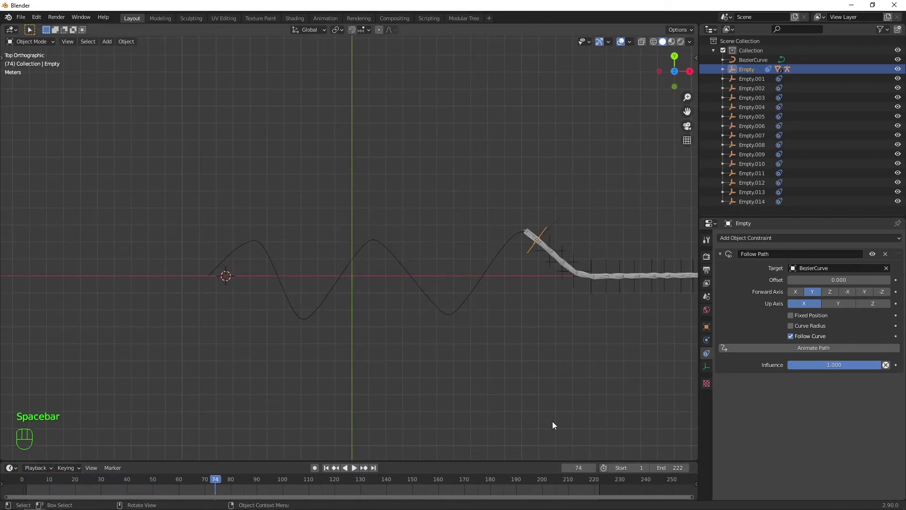
left_click_drag(212, 484, 23, 499)
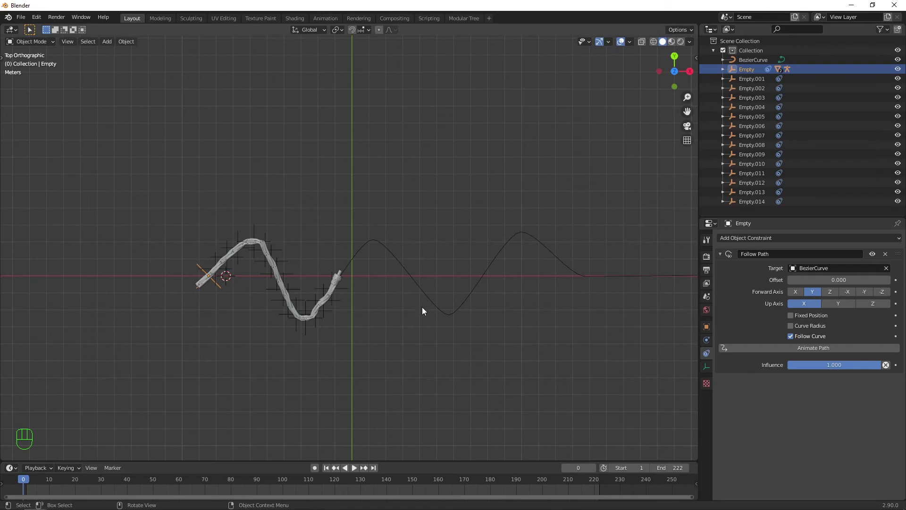
left_click(27, 479)
key("space")
left_click_drag(103, 485, 30, 495)
key("space")
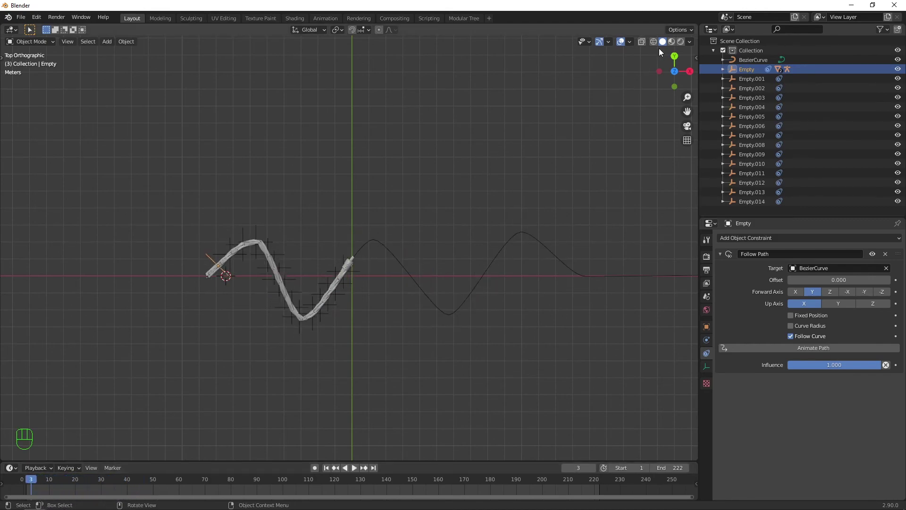
Step: Hide the viewport overlays, switch to Rendered shading, and play the cable animation from an angled view
left_click(620, 41)
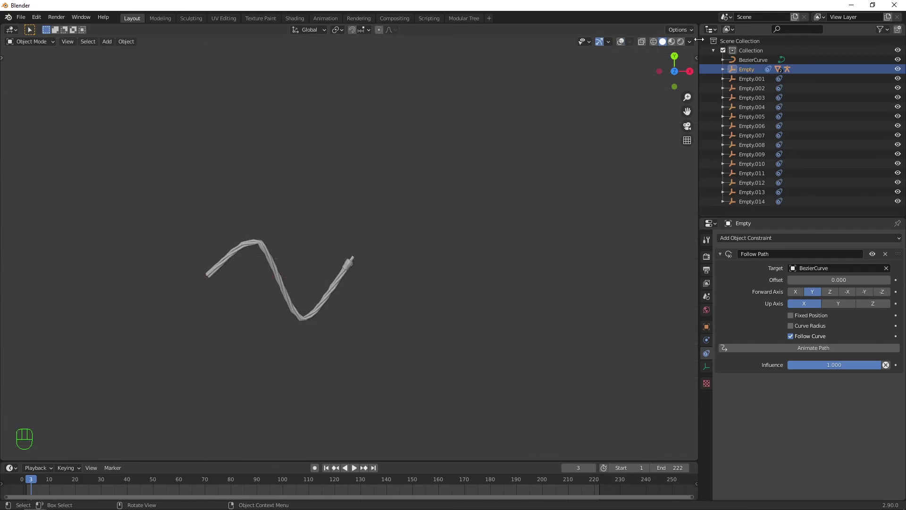
left_click(681, 42)
key("space")
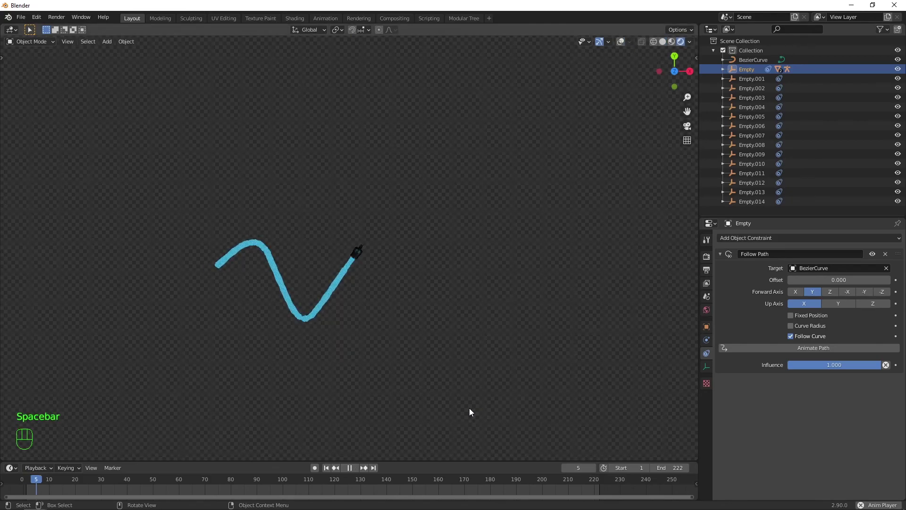
middle_click_drag(488, 403, 384, 310)
left_click_drag(123, 494, 69, 496)
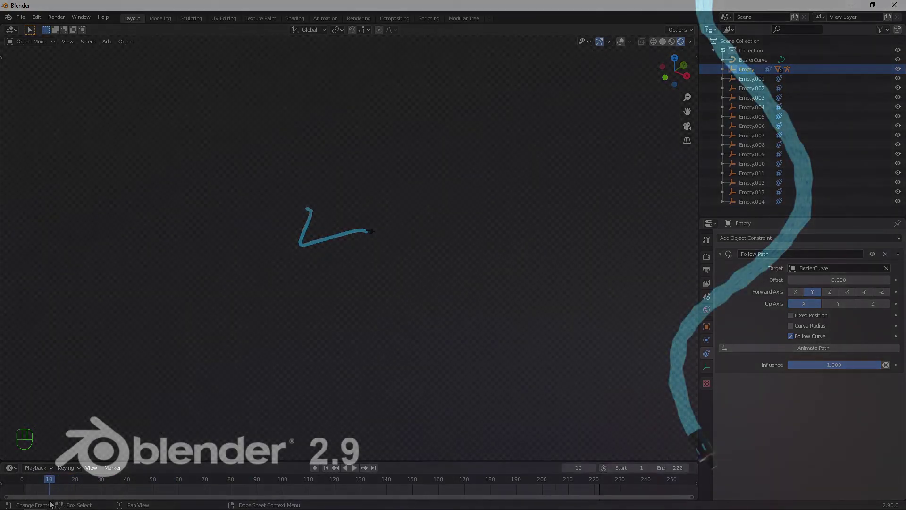